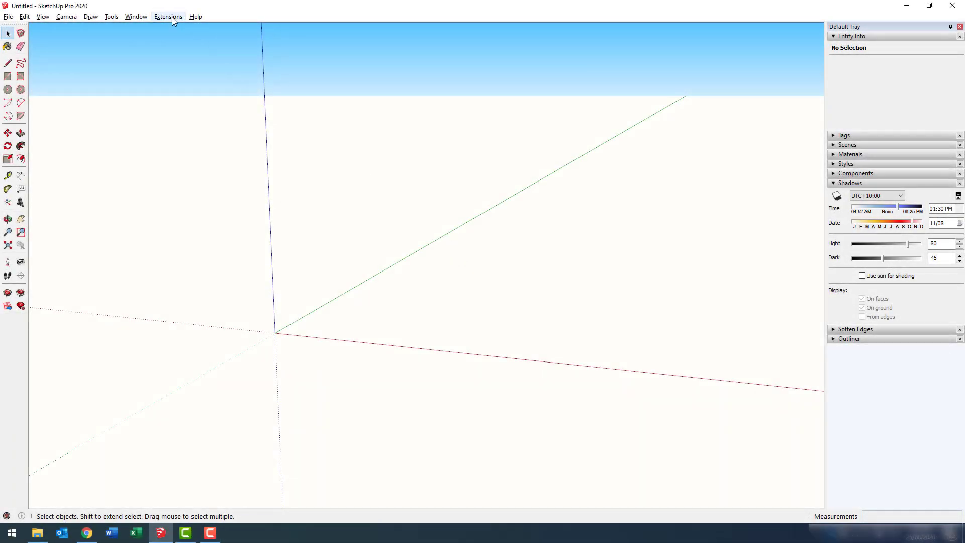
Show the License page with the active SketchUp Studio subscription, expiring 14 May 2021.
click(195, 16)
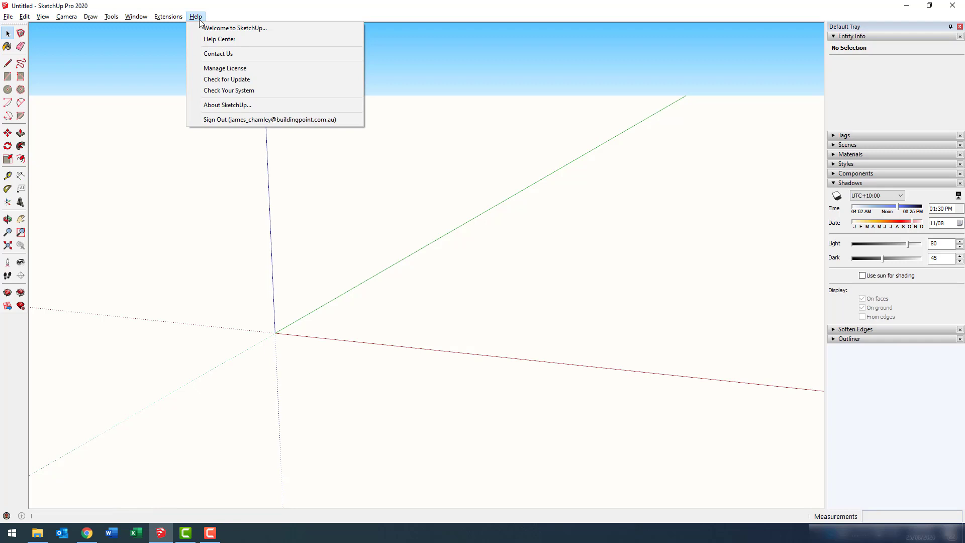
click(257, 70)
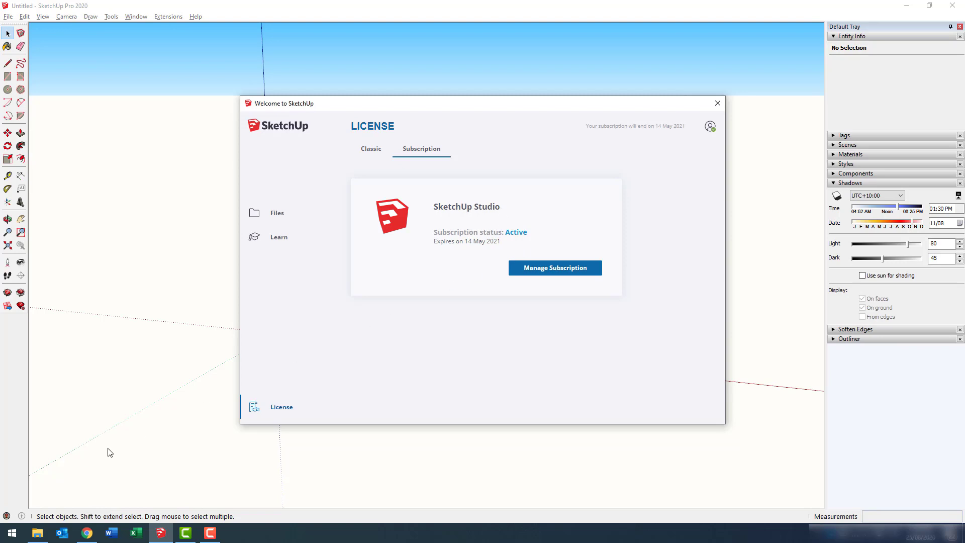
Search Google in Chrome for 'sefaira download', correcting the misspelling.
click(87, 532)
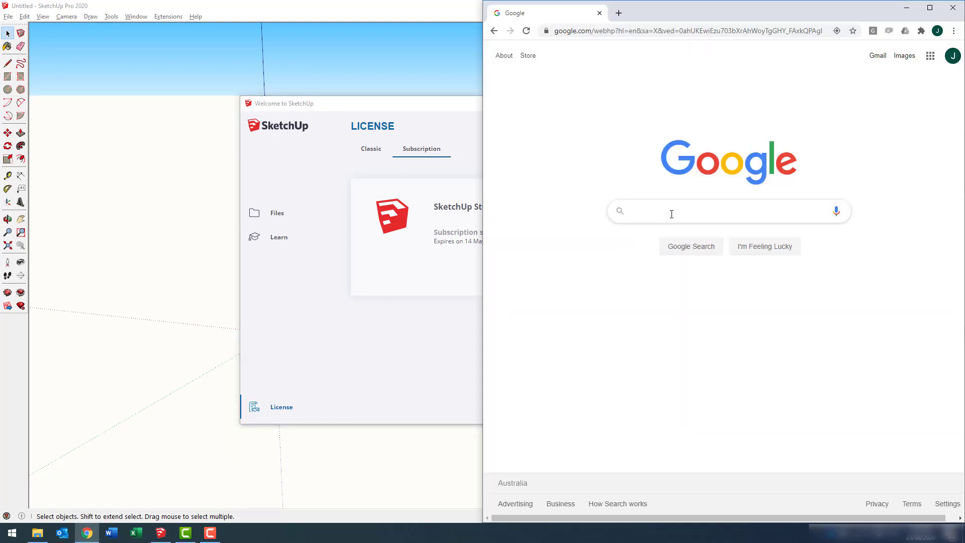
text(sefaira )
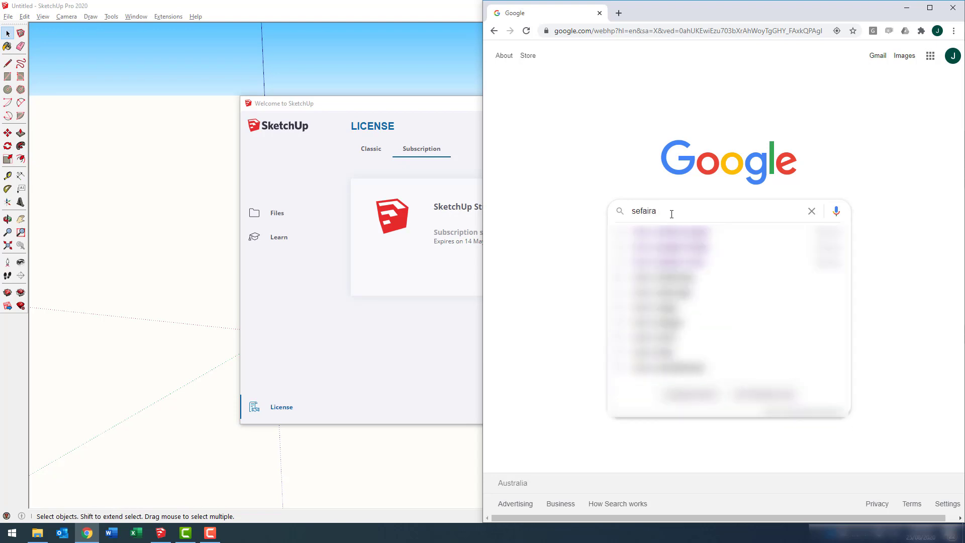
text(doanload)
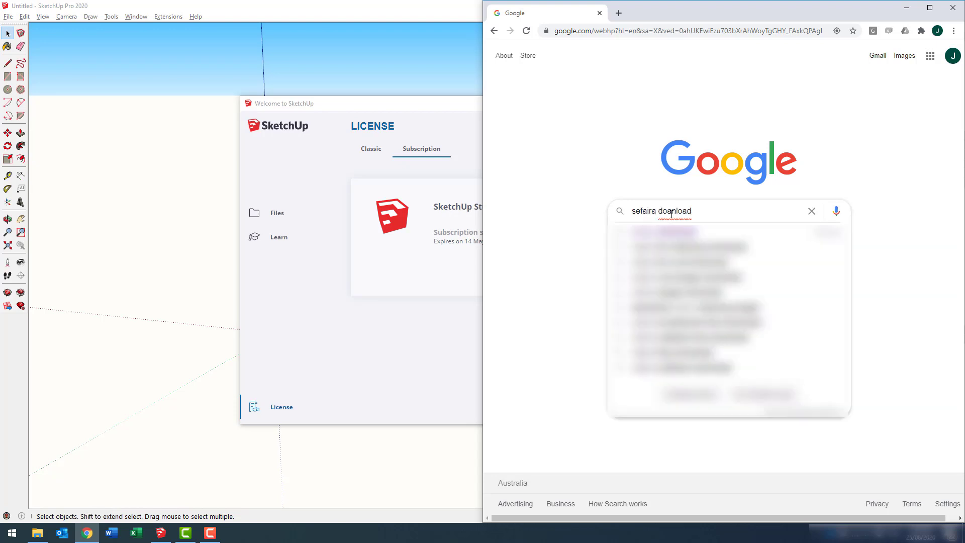
click(672, 214)
key(BackSpace)
text(w)
key(Return)
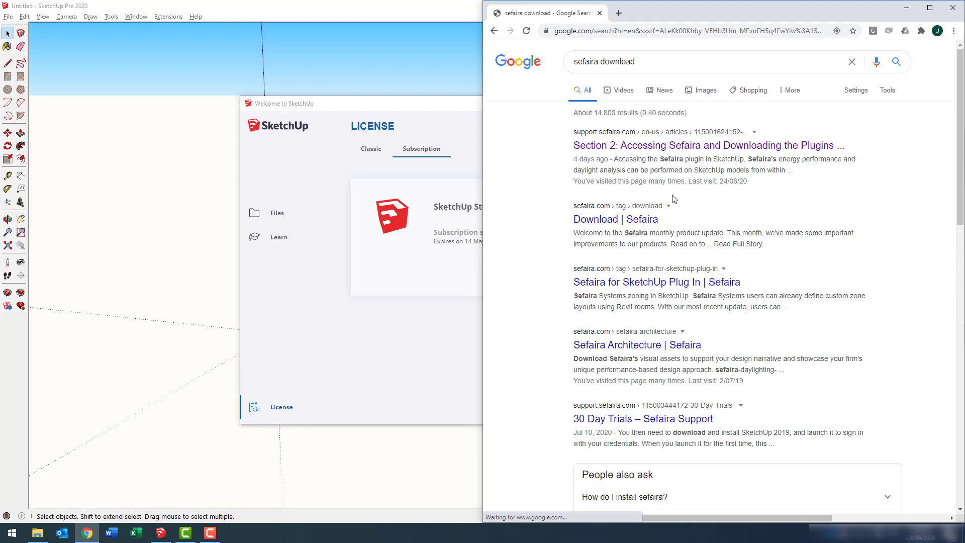
Open the Sefaira support article and download Sefaira_for_SketchUp.zip for SketchUp 2020.
click(667, 150)
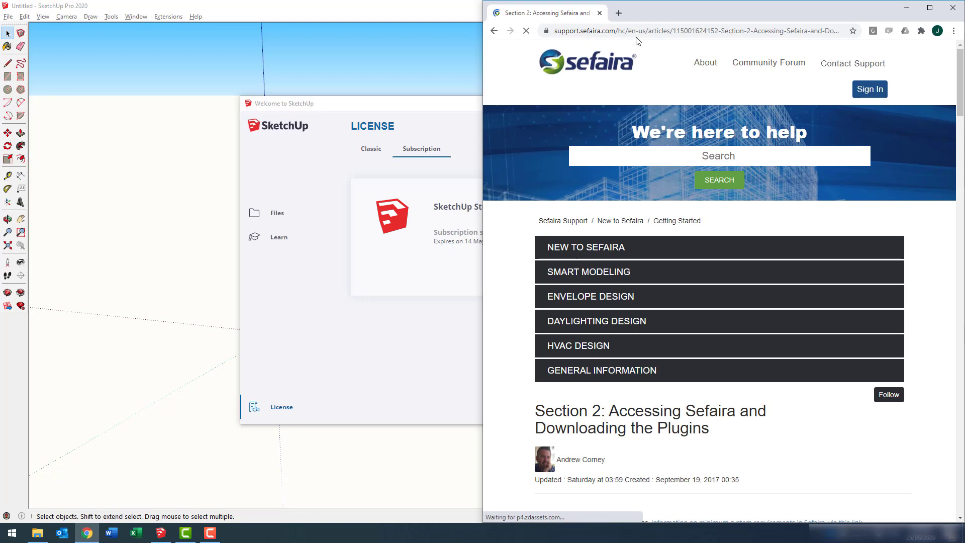
scroll(752, 185, down, 7)
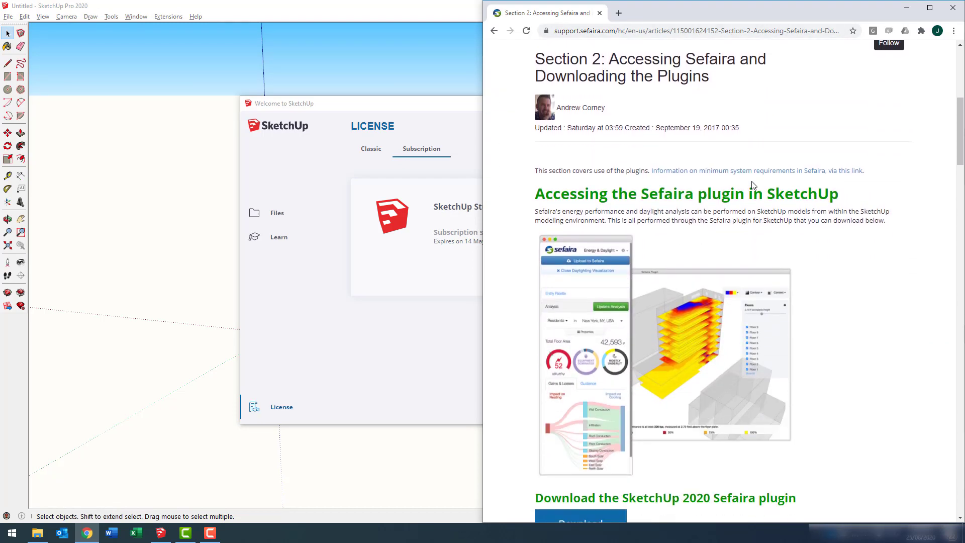
scroll(752, 185, down, 6)
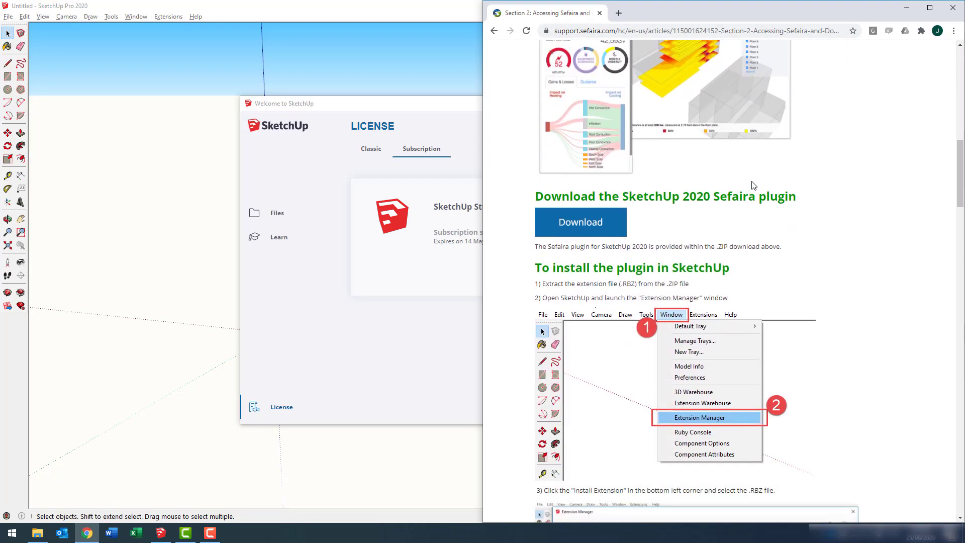
click(580, 228)
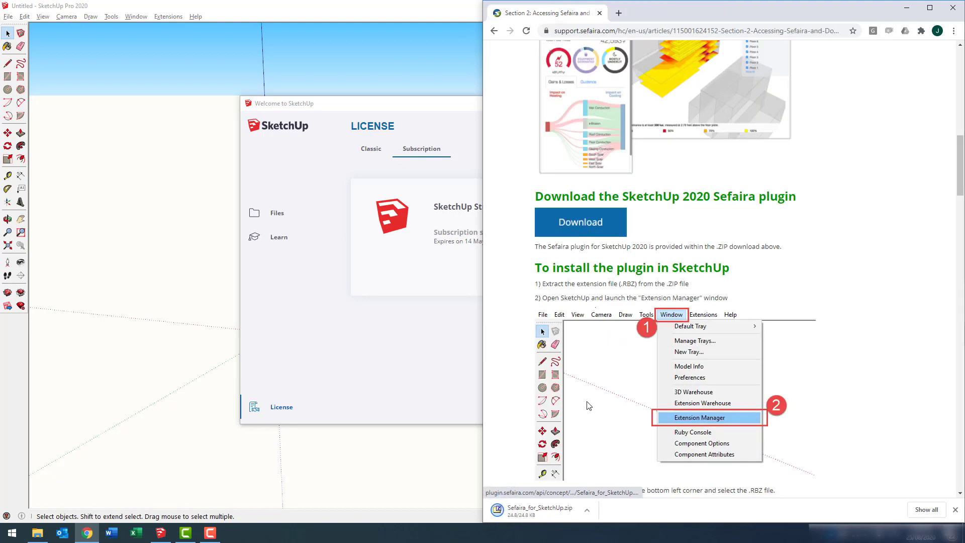
Show the downloaded zip in its folder and extract it with 7-Zip to Sefaira_for_SketchUp.
click(586, 510)
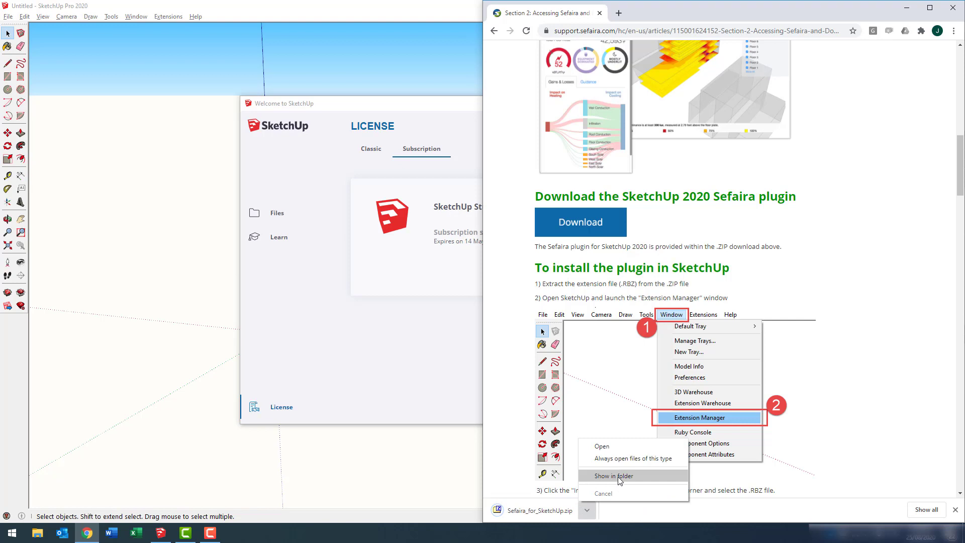
click(616, 476)
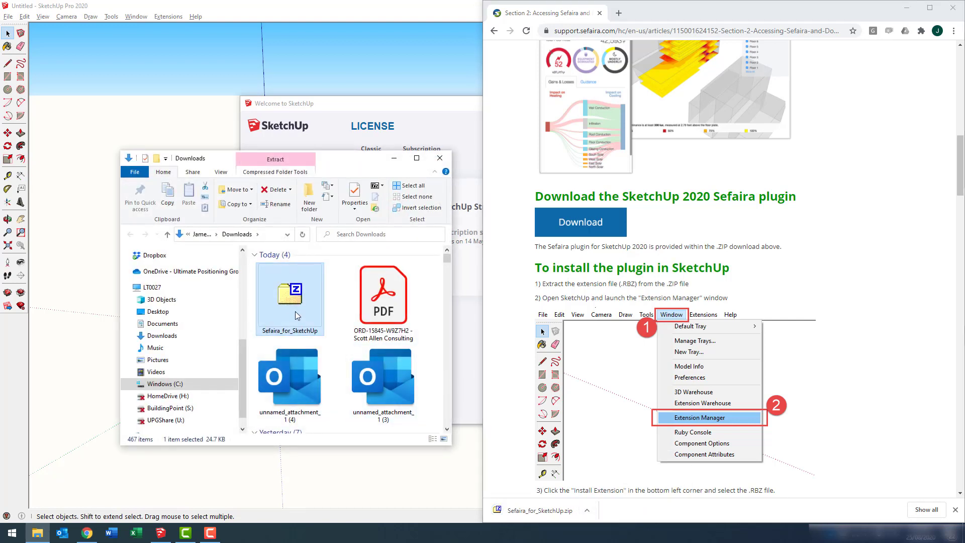
right_click(287, 304)
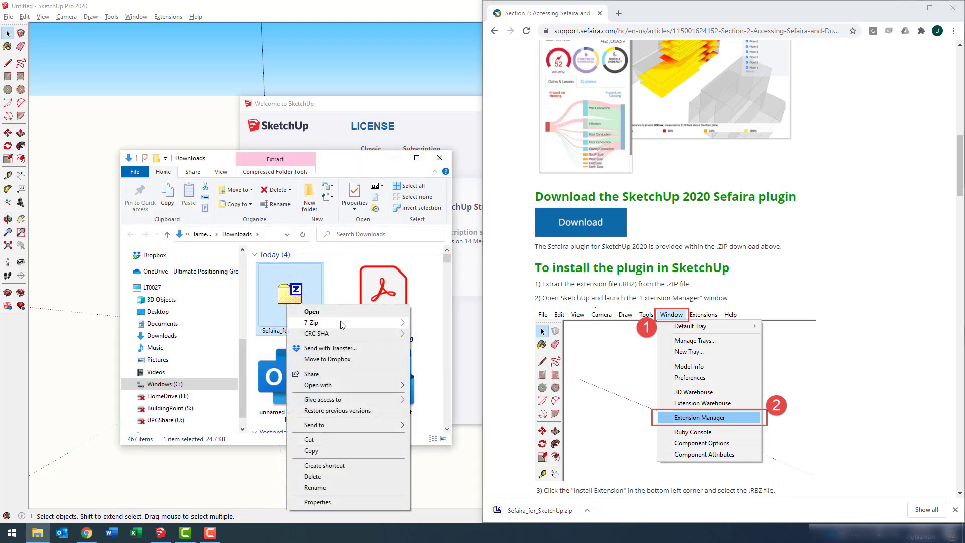
mouse_move(340, 323)
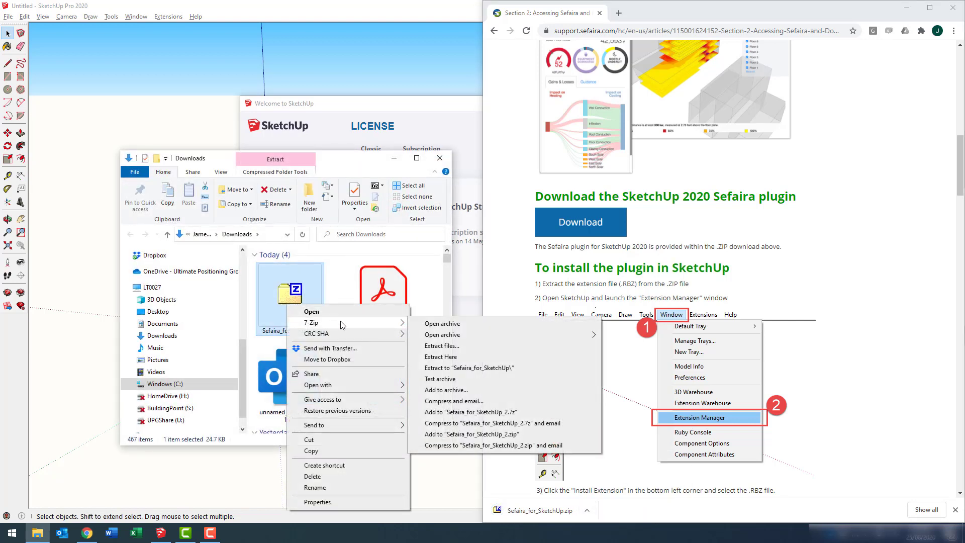
click(477, 370)
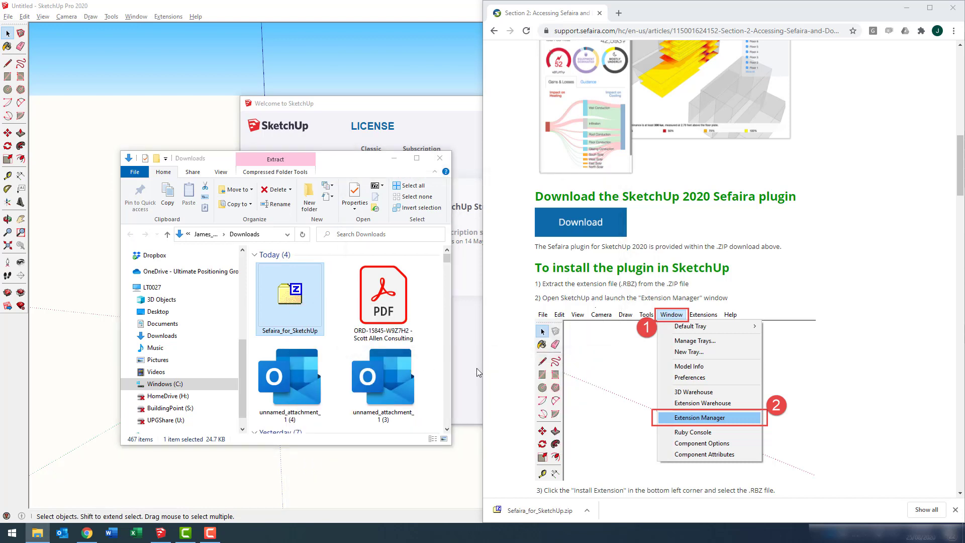
Open the extracted Sefaira_for_SketchUp folder, copy its path, and return to SketchUp.
click(447, 428)
double_click(289, 395)
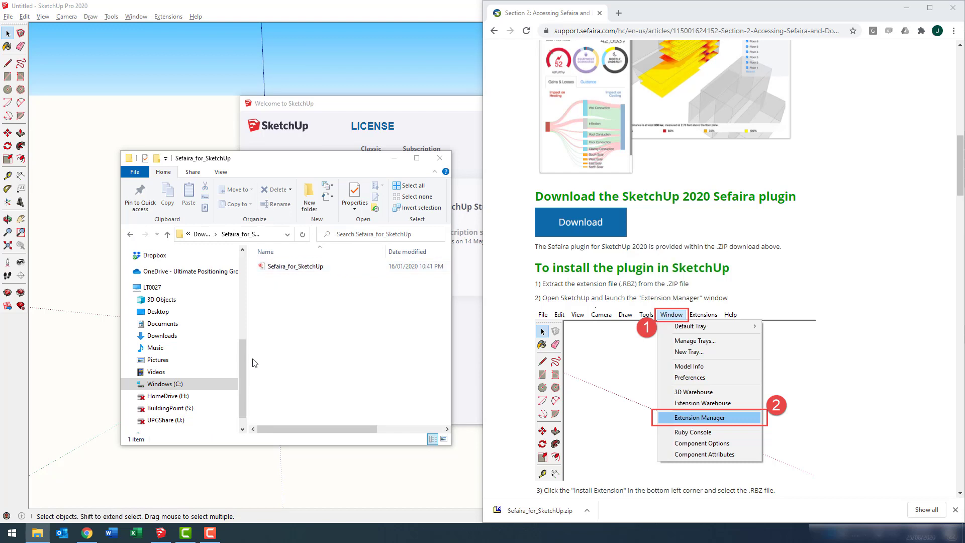
click(273, 235)
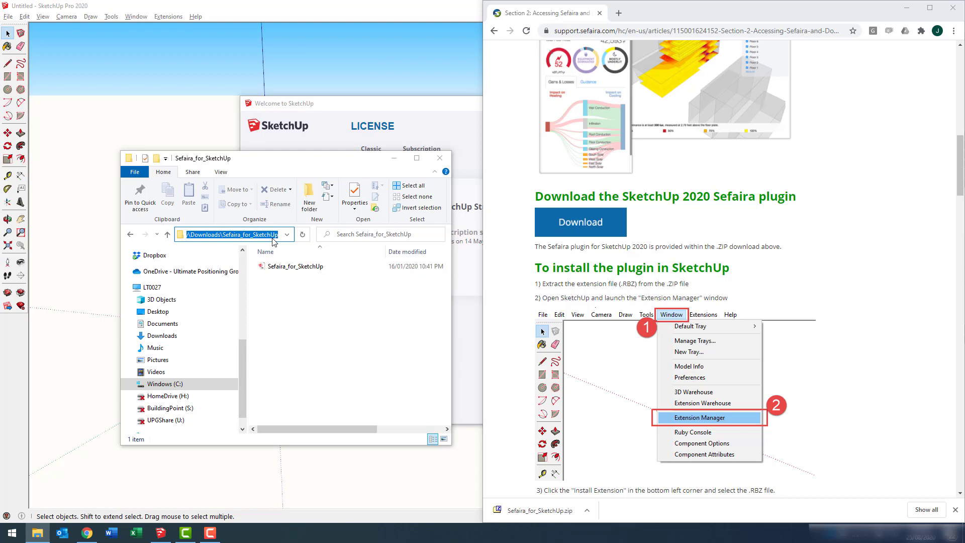
click(372, 112)
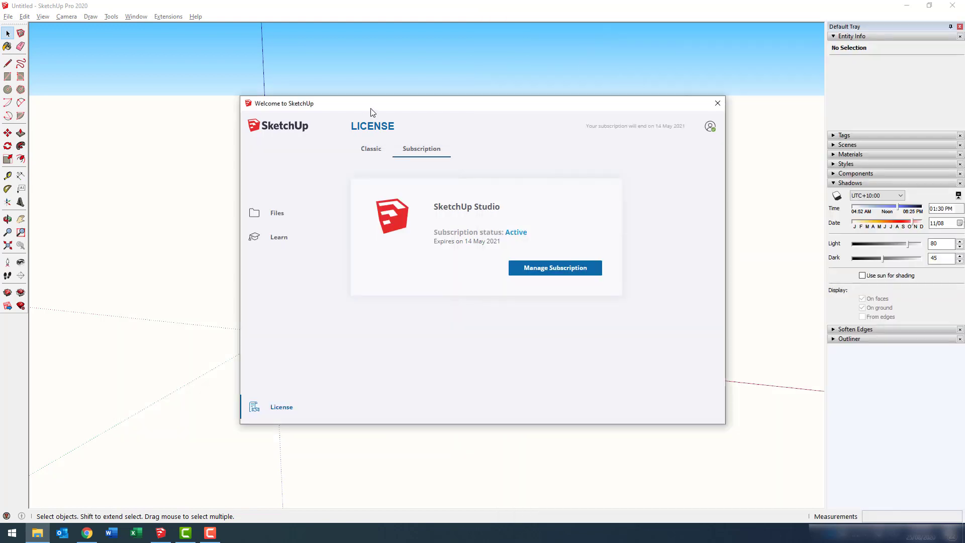
Close the Welcome window and open the Extension Manager.
click(722, 103)
click(134, 17)
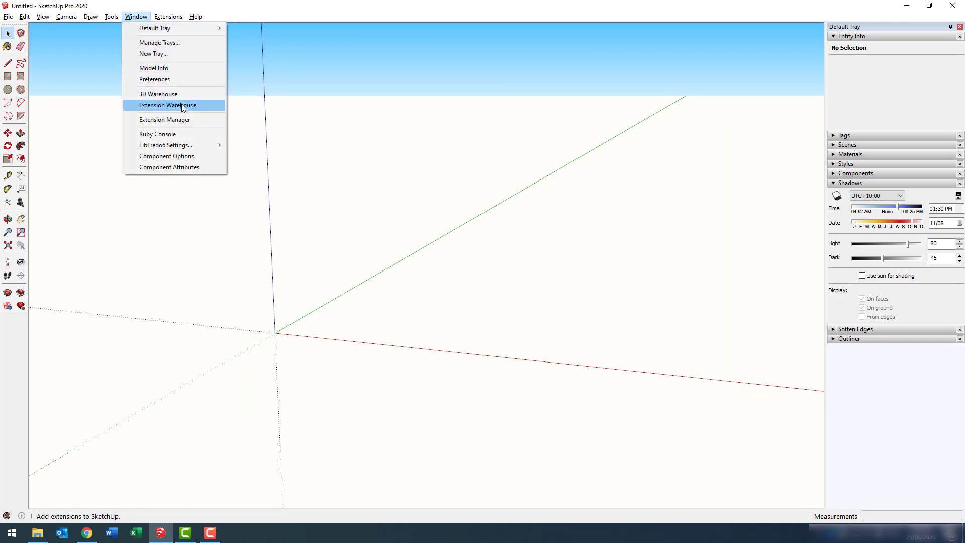
click(188, 117)
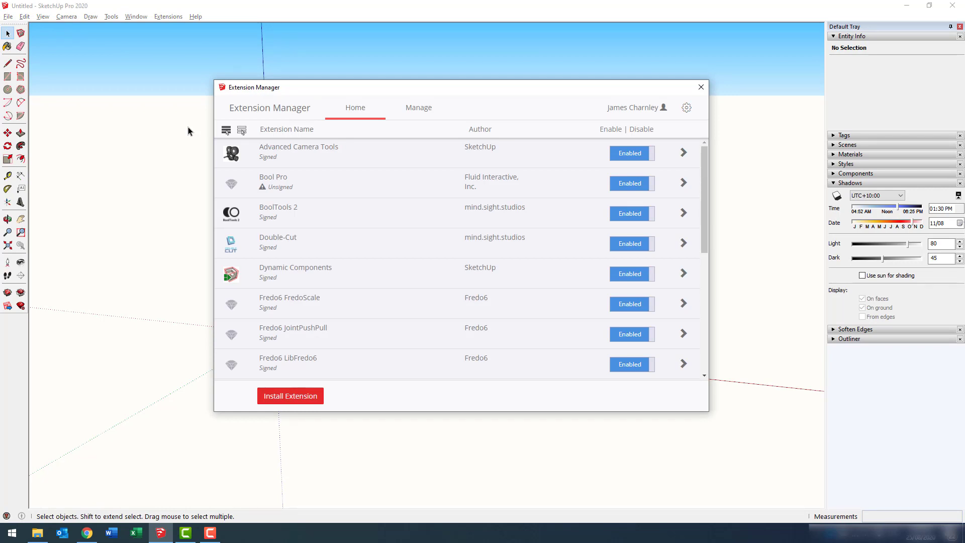
Install the extension file from the pasted Sefaira_for_SketchUp folder path and find SefairaBootstrap listed.
click(302, 399)
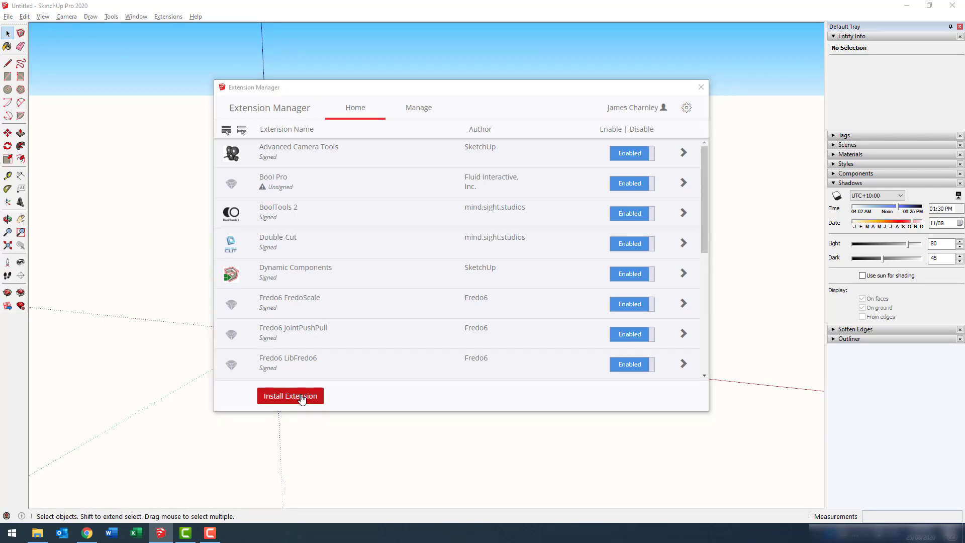
click(315, 27)
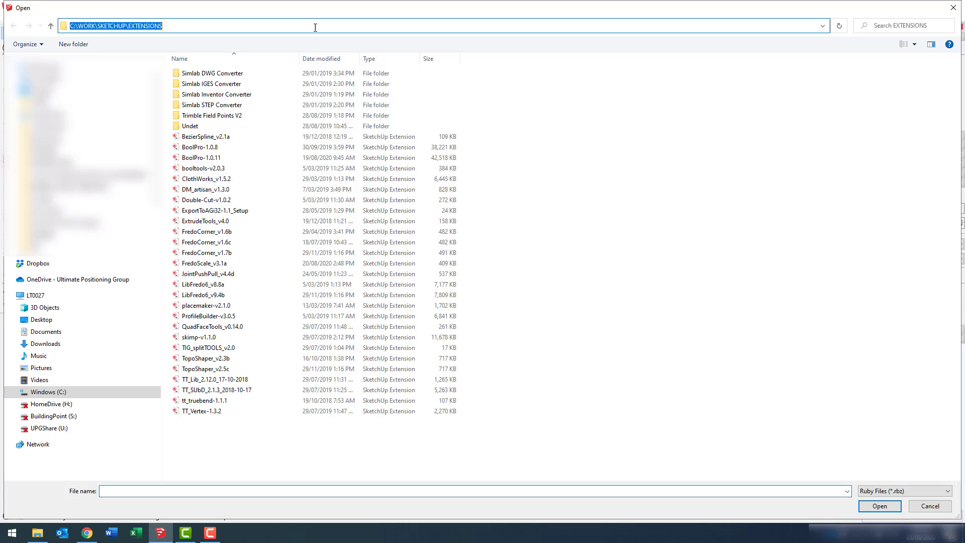
key(Return)
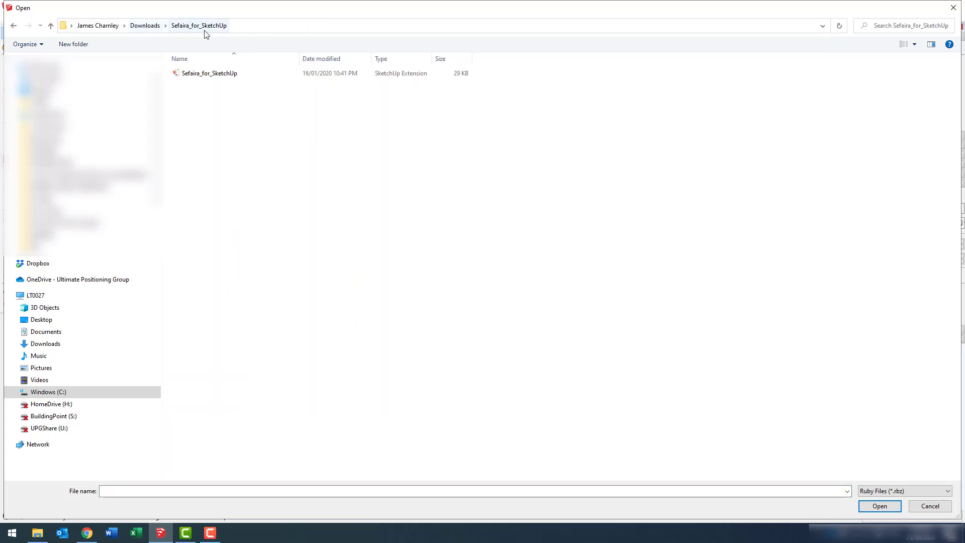
click(209, 74)
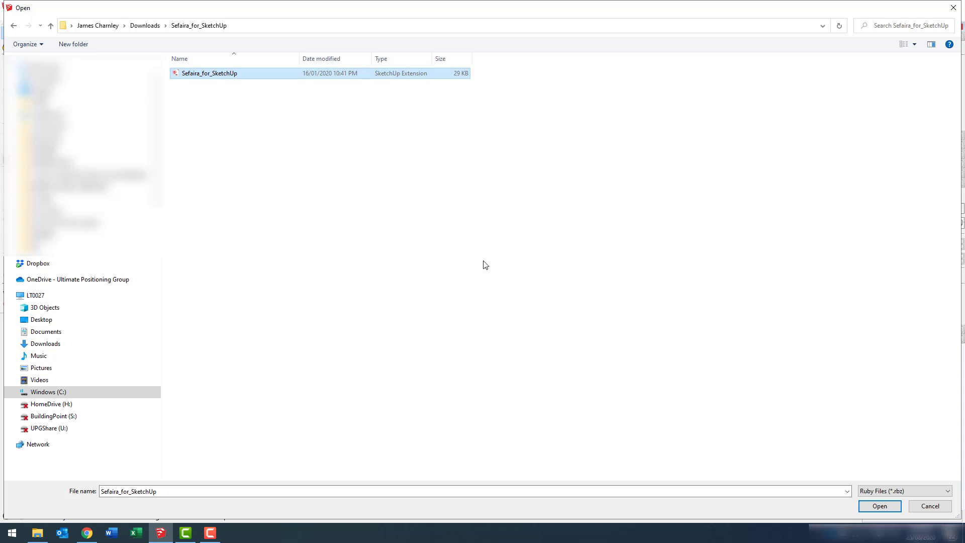
click(887, 505)
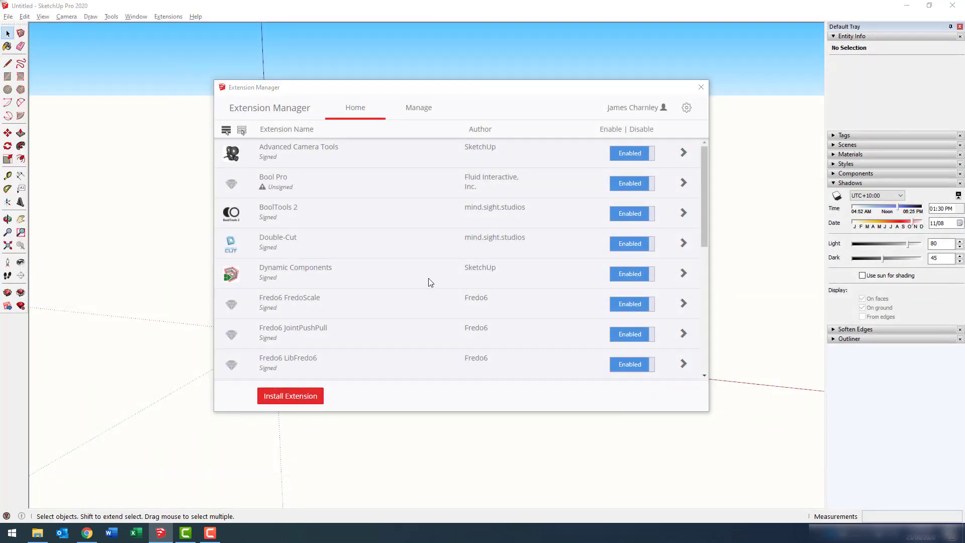
scroll(430, 282, down, 2)
scroll(430, 282, down, 3)
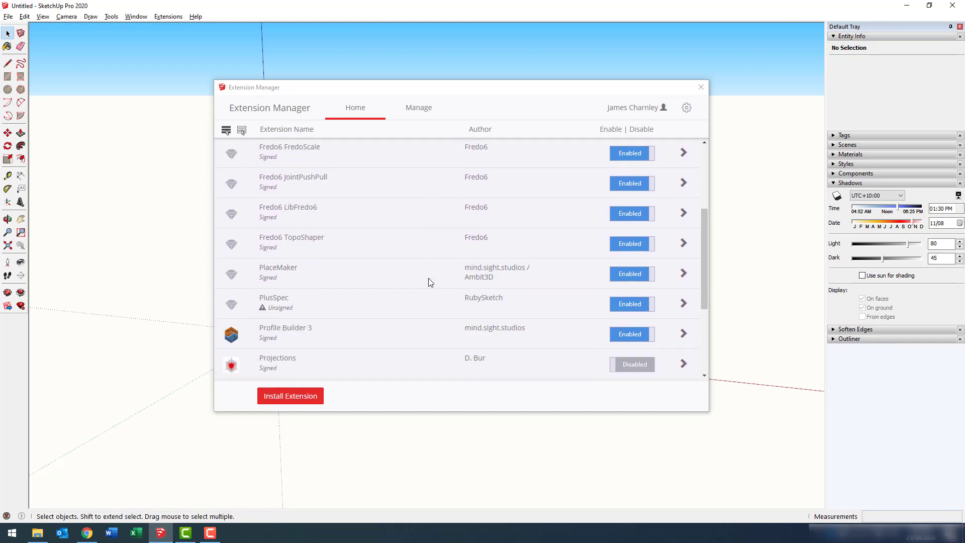
scroll(428, 278, down, 4)
scroll(428, 279, down, 1)
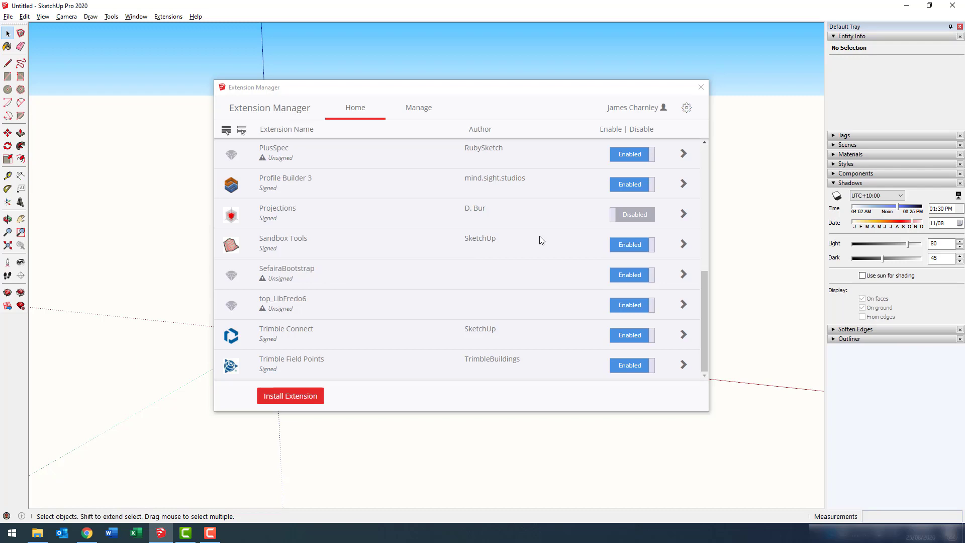
Close the Extension Manager and show the Sefaira Plugin from the Extensions menu.
click(700, 88)
click(169, 16)
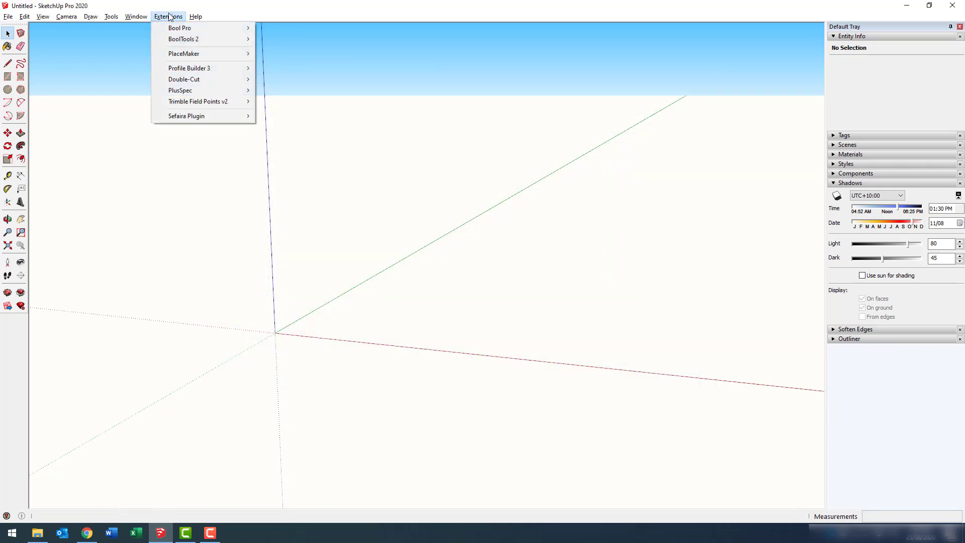
mouse_move(218, 118)
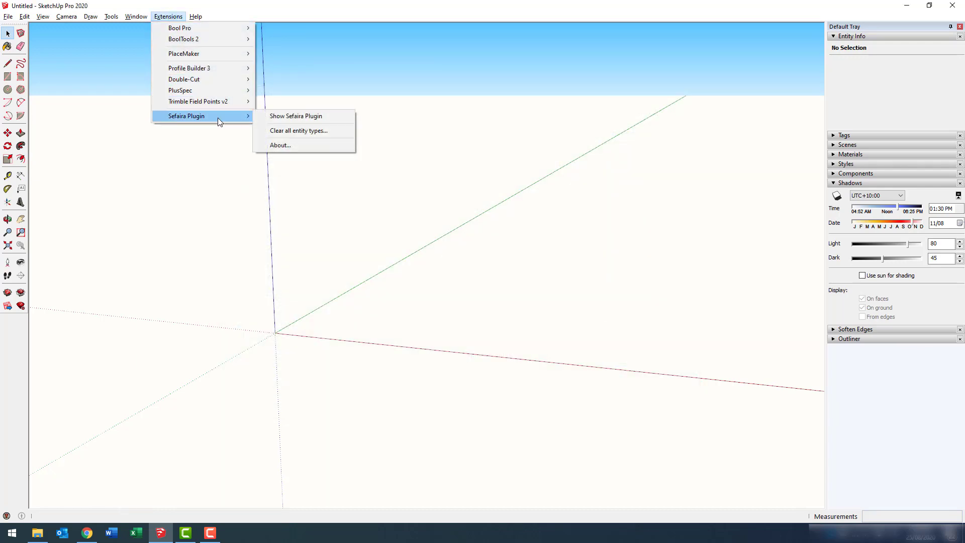
click(321, 117)
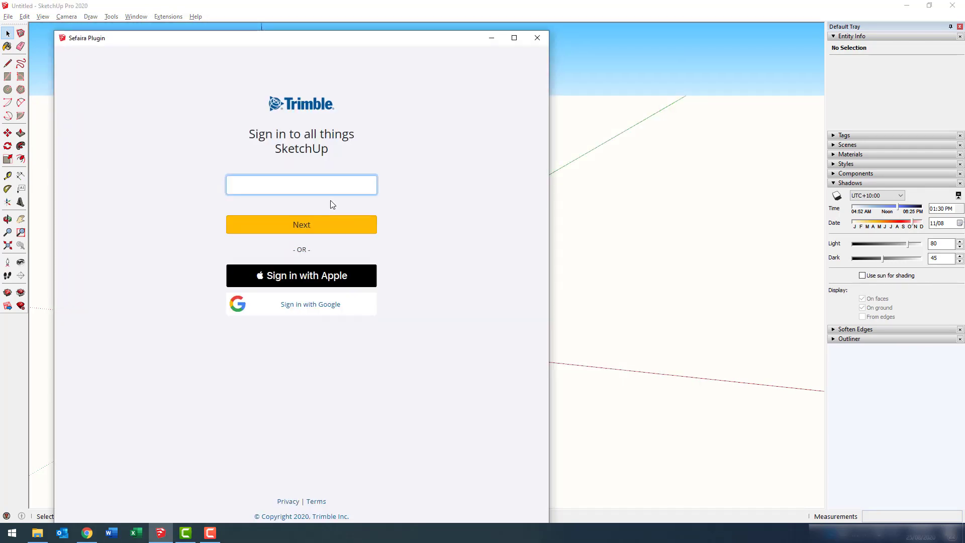
Sign in to the Sefaira plugin with the Trimble account e-mail and password.
key(ctrl+v)
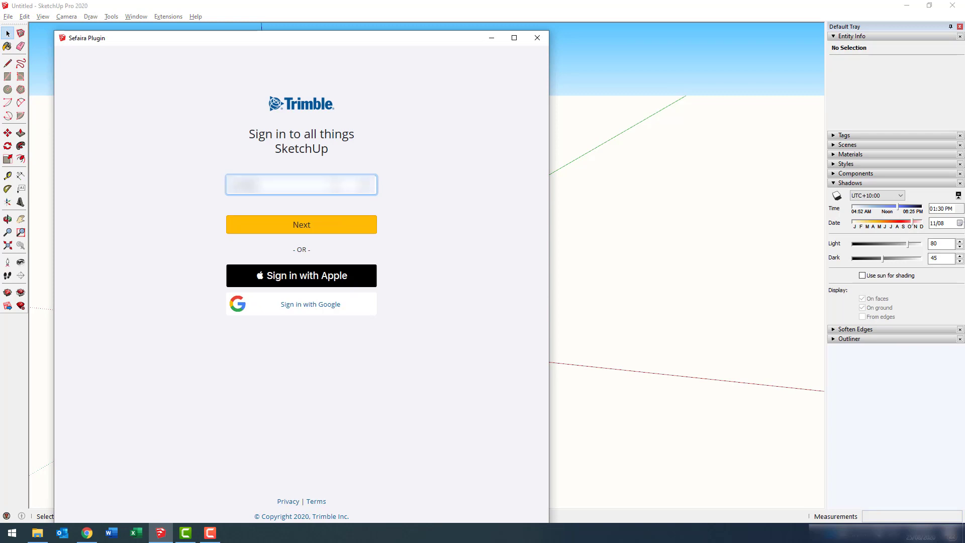
text(@gmail.com)
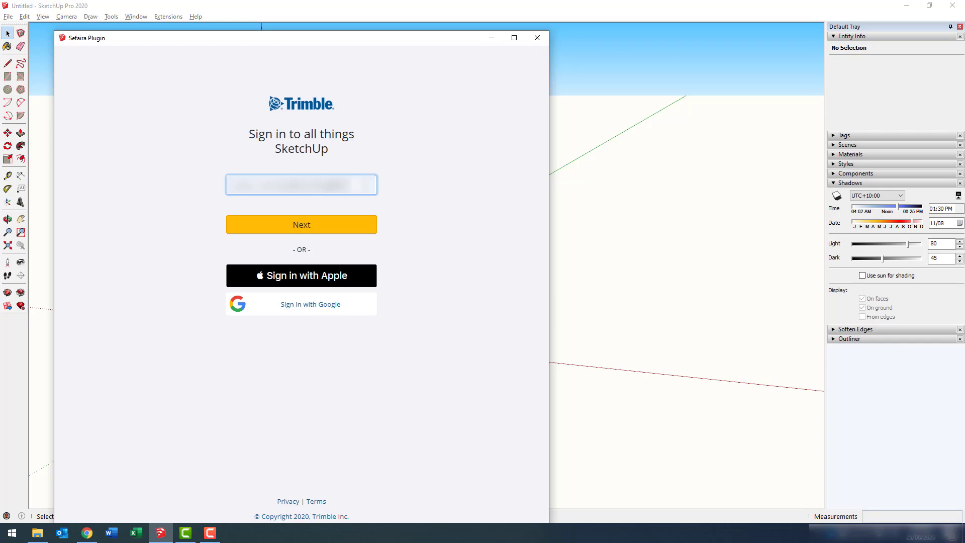
click(344, 227)
text(**********)
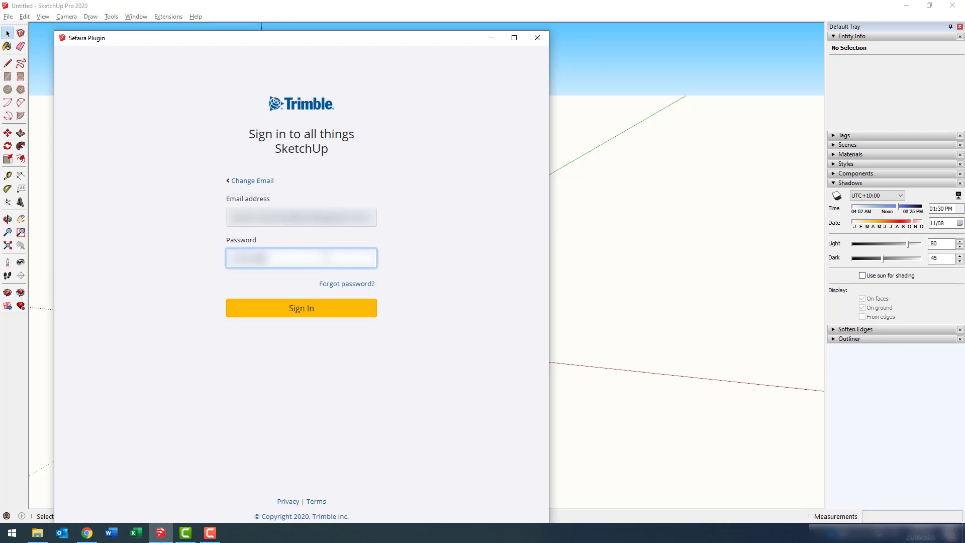
text(*)
click(320, 313)
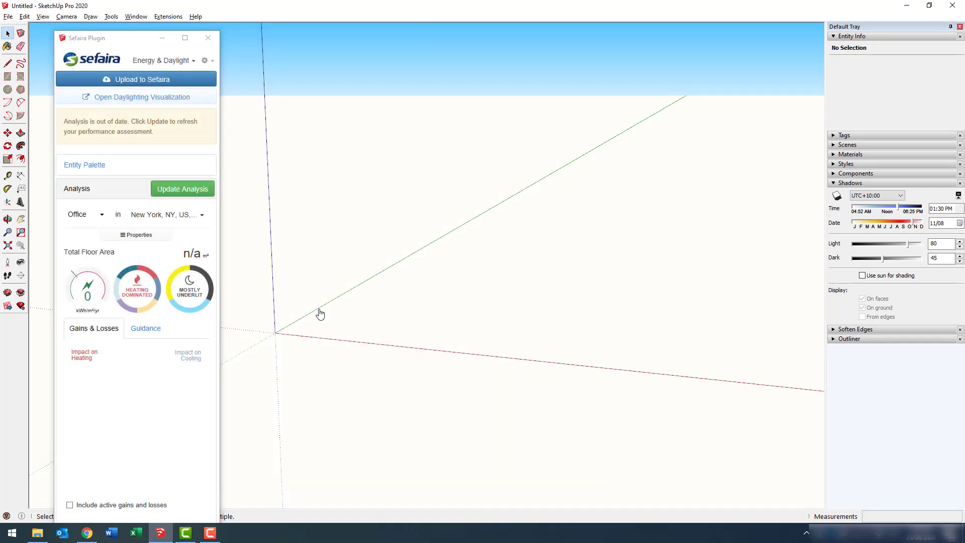
Pick Energy & Daylight mode to show the Daylighting Visualization, then check the gear settings.
click(185, 62)
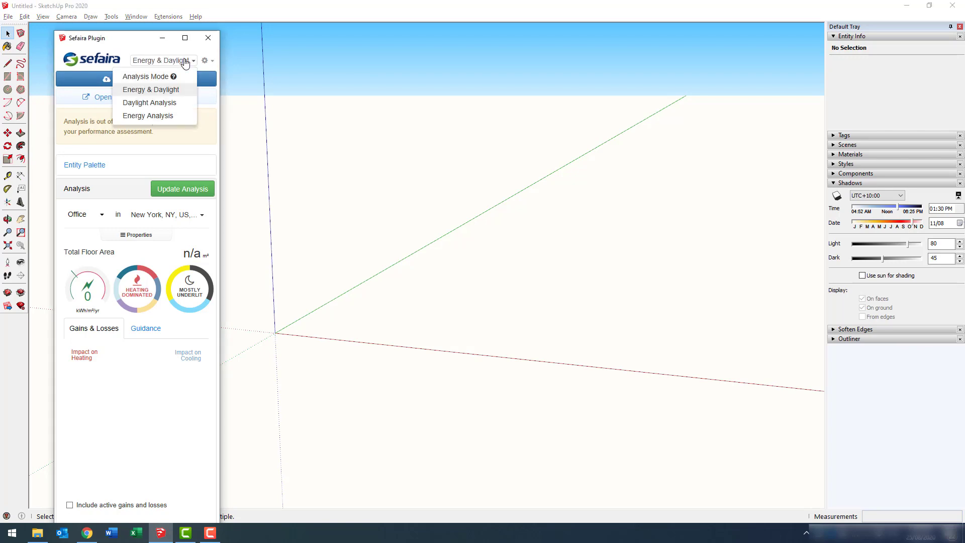
click(167, 91)
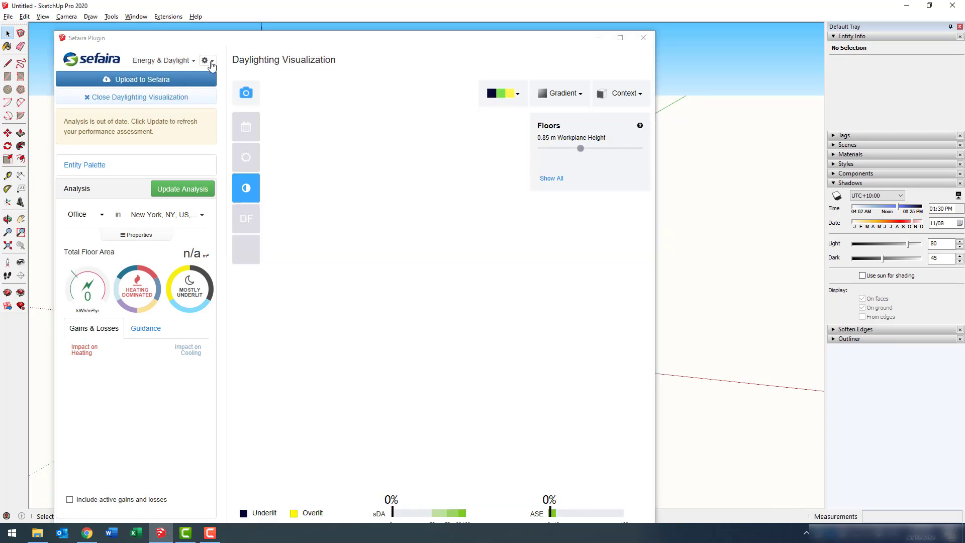
click(210, 61)
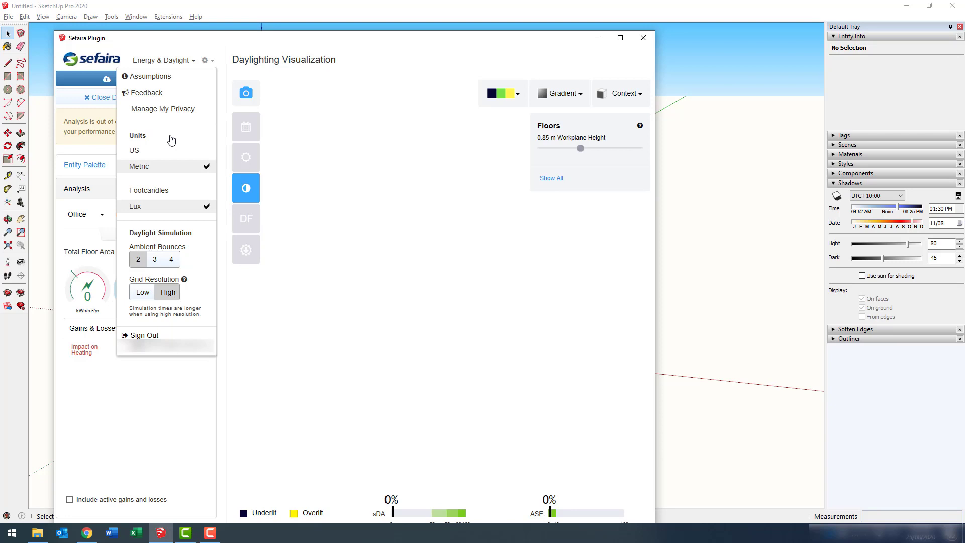
click(168, 414)
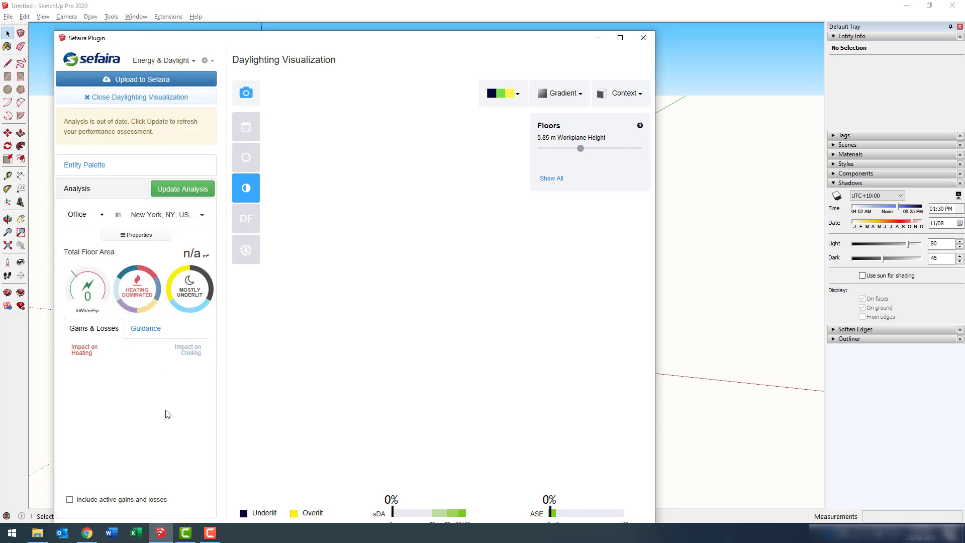
Set the building type to Residential and the project location to Sydney, NSW.
click(94, 218)
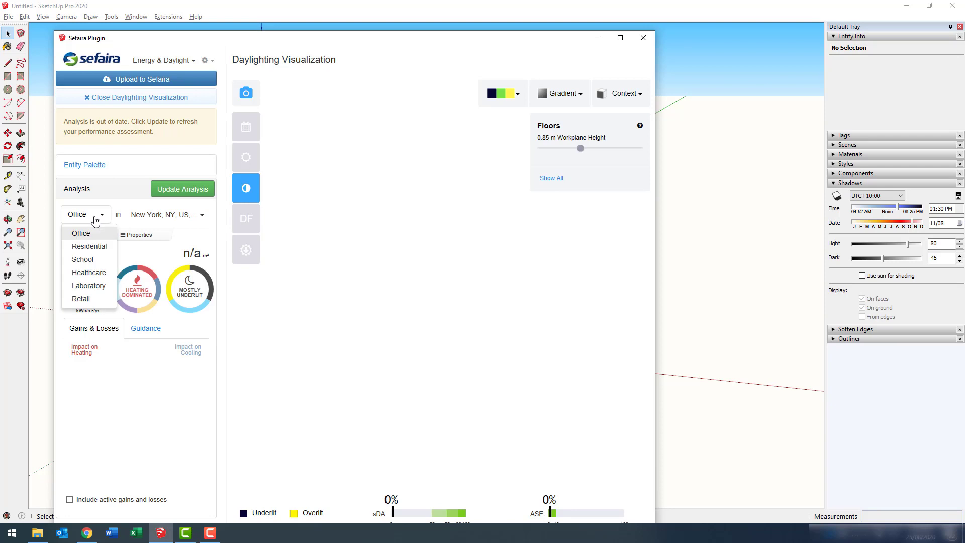
click(89, 247)
click(151, 215)
click(118, 247)
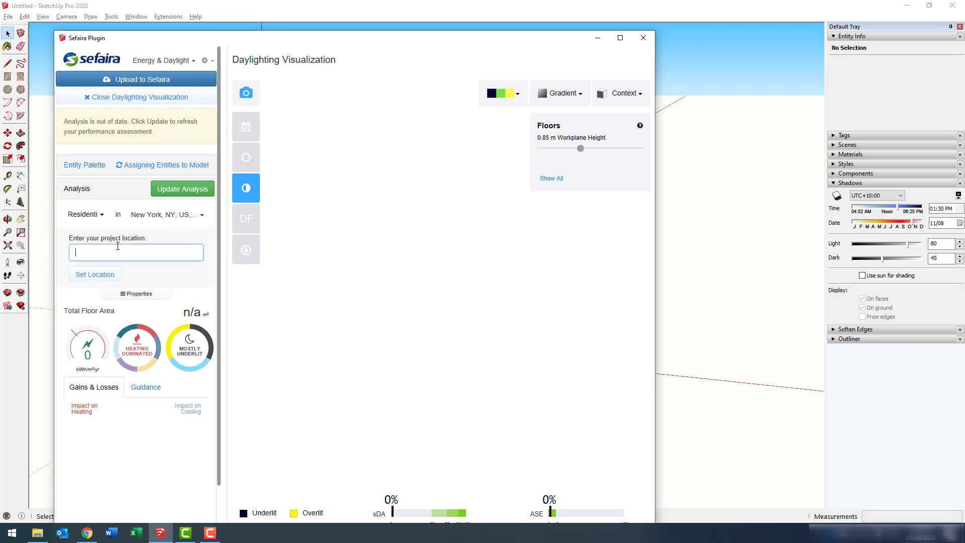
text(sydney)
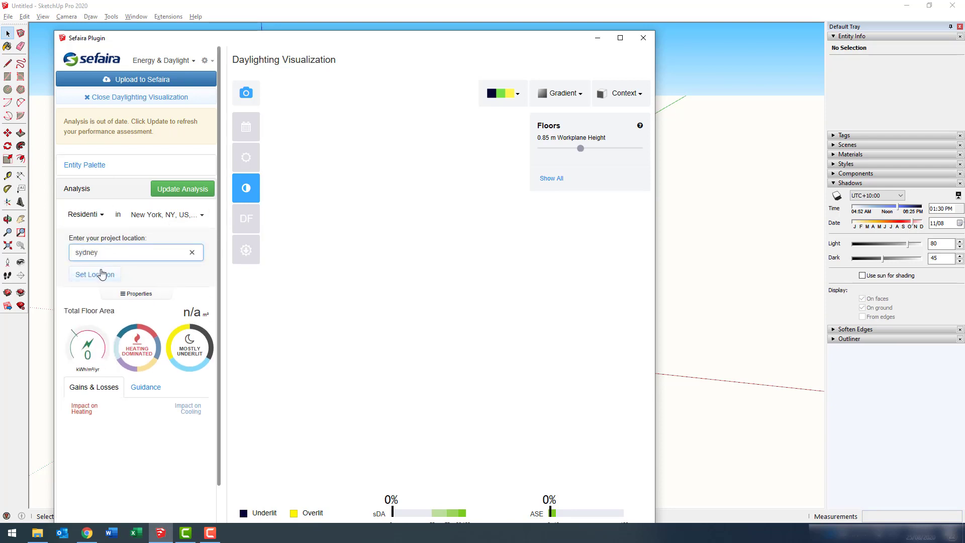
click(101, 274)
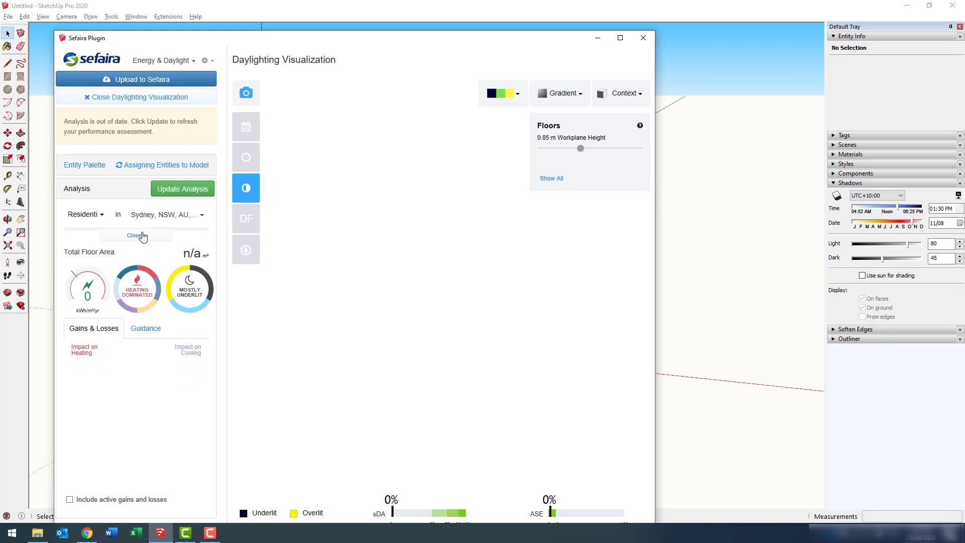
Choose Typical Sydney as the baseline in the model properties.
click(135, 234)
click(162, 270)
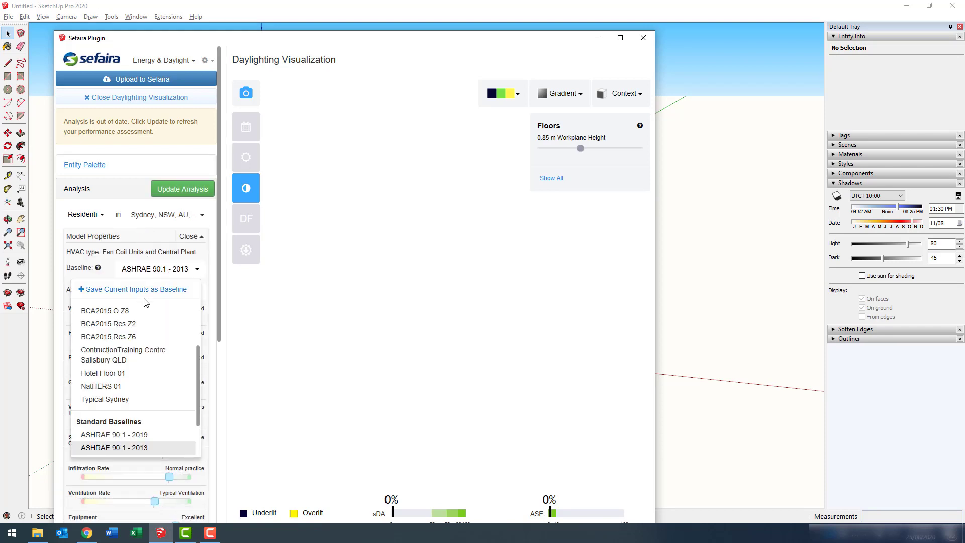
scroll(114, 346, down, 3)
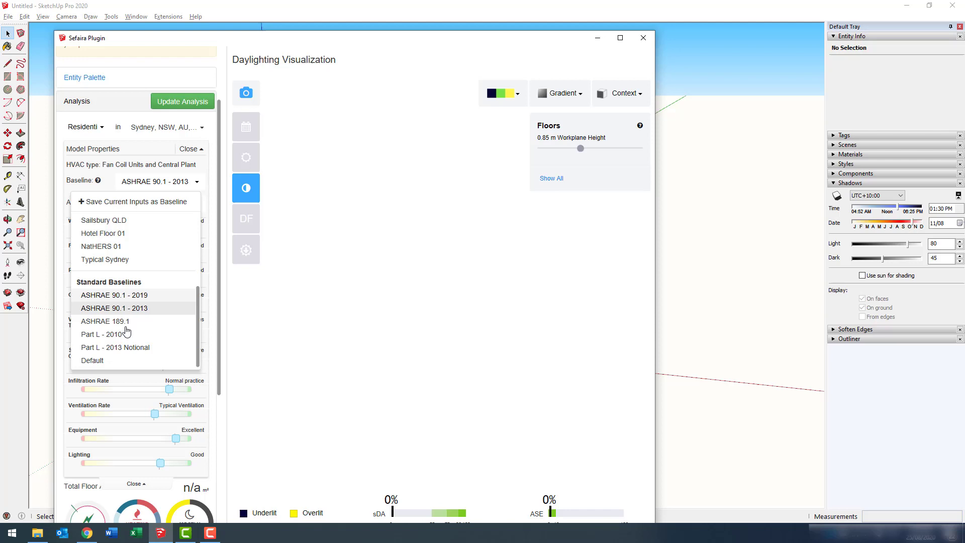
scroll(176, 266, up, 5)
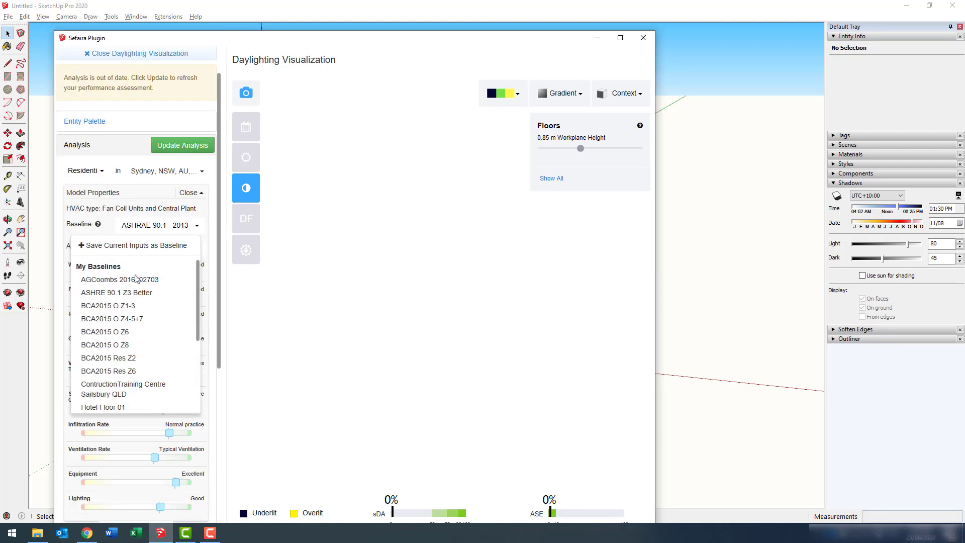
scroll(140, 392, down, 1)
click(148, 390)
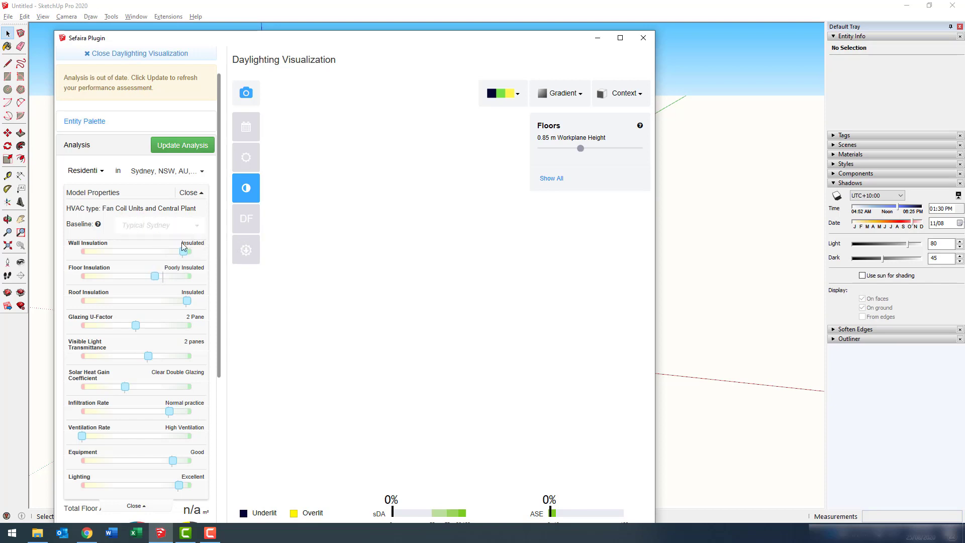
click(198, 229)
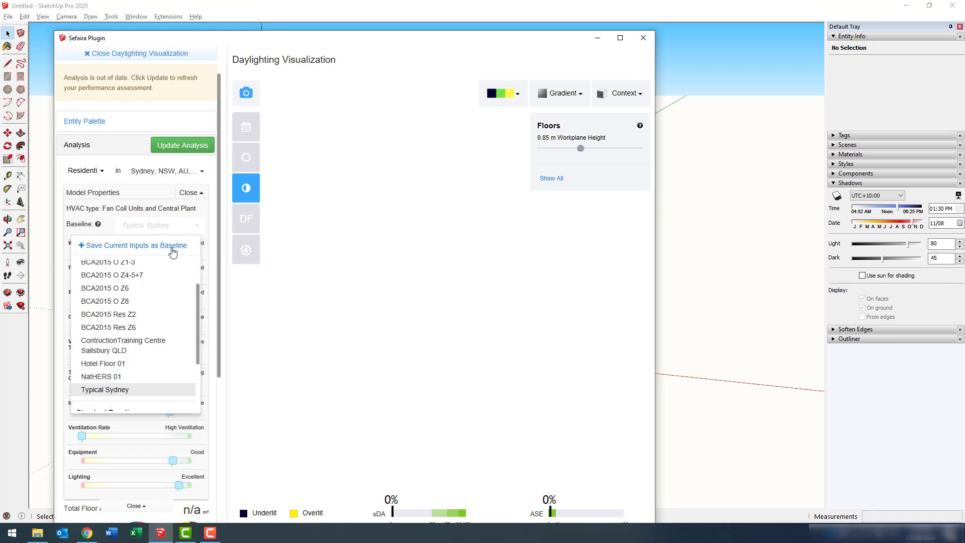
click(199, 192)
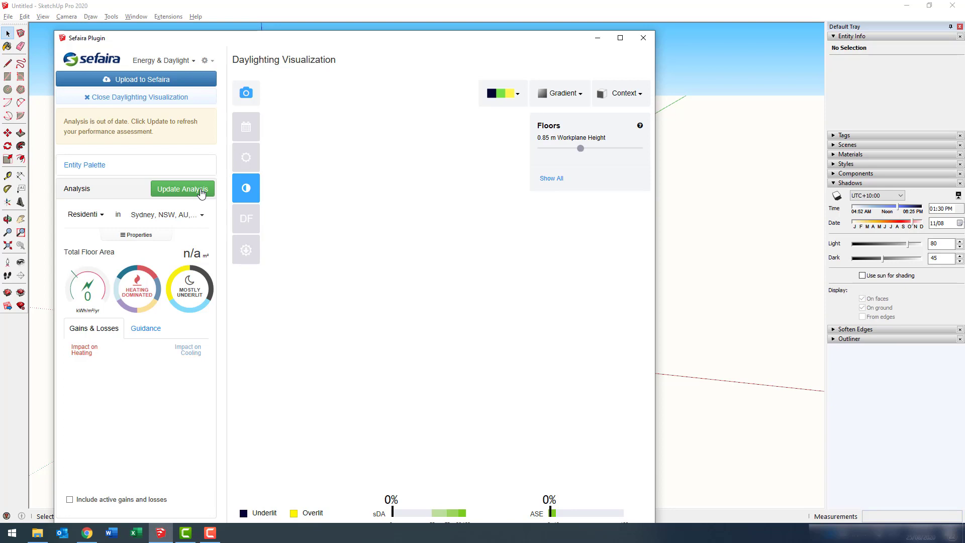
Show Annual illuminance results, close the flyout, and minimise the Sefaira window.
mouse_move(240, 195)
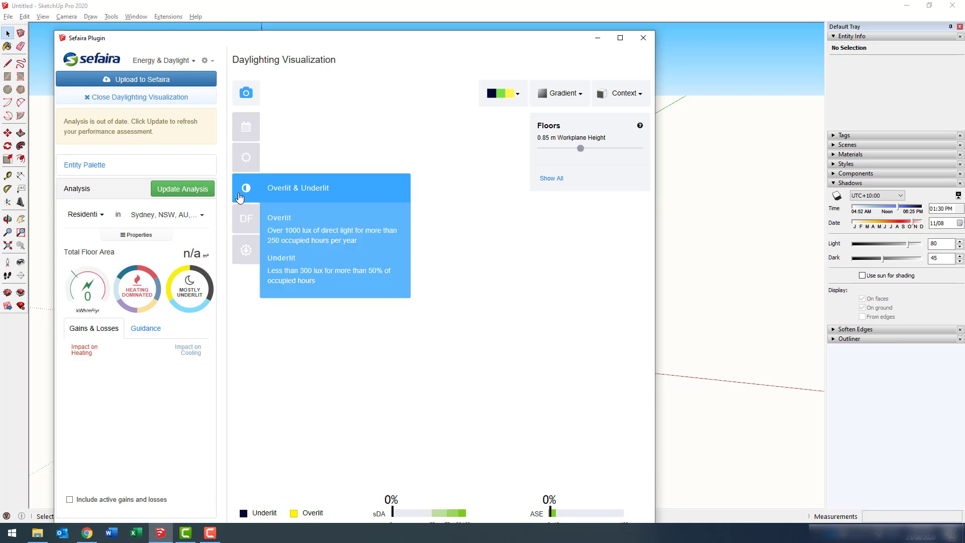
click(246, 166)
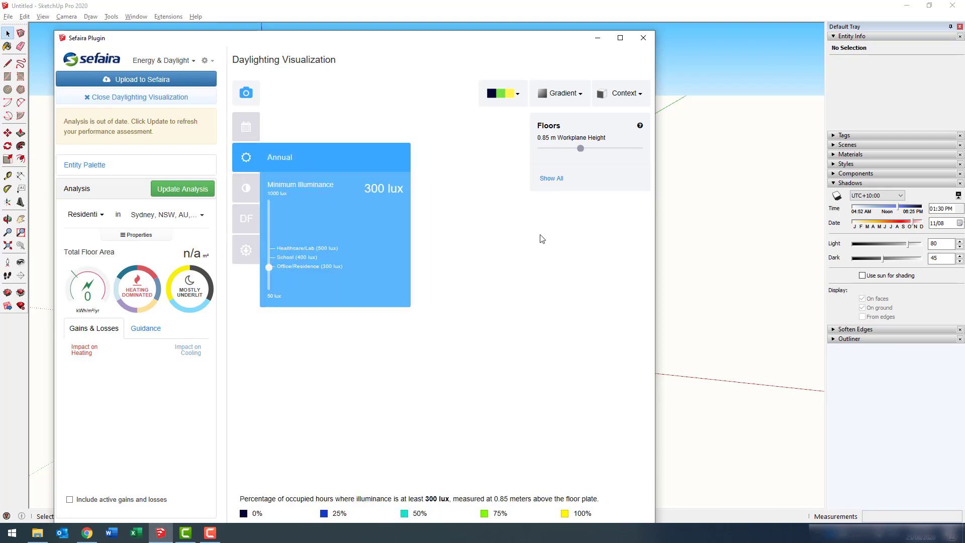
click(578, 234)
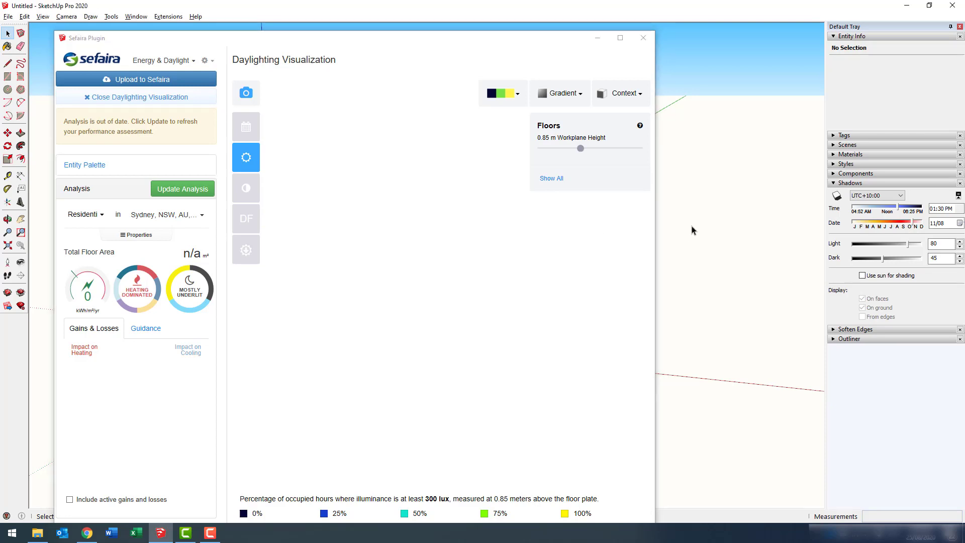
click(598, 38)
Draw a 10 m × 10 m rectangle from the origin and push it up 3000 mm.
key(r)
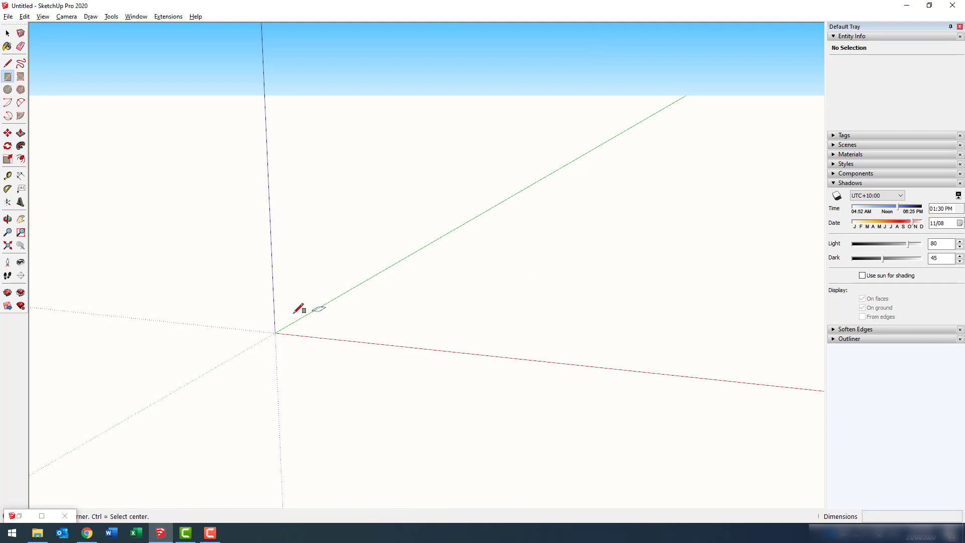
click(275, 333)
text(10m,10m)
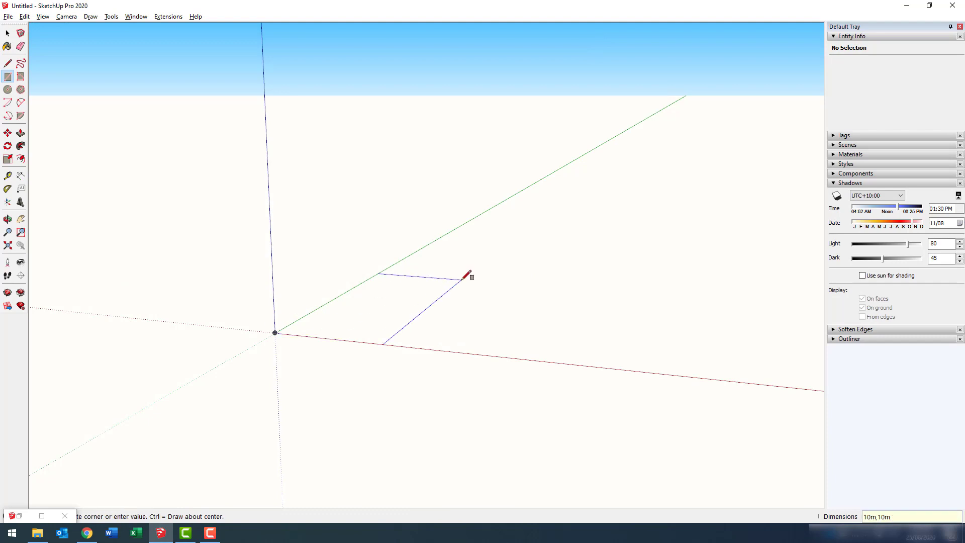
key(Return)
key(p)
click(478, 323)
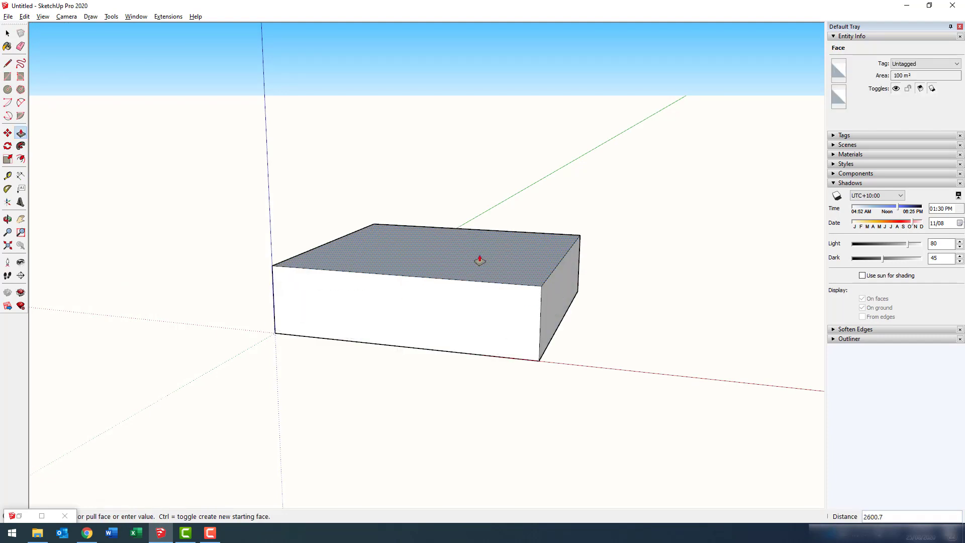
text(3000)
key(Return)
Offset the front wall face inward to form an 18 m² inset face and select it.
middle_drag(679, 142, 495, 291)
key(f)
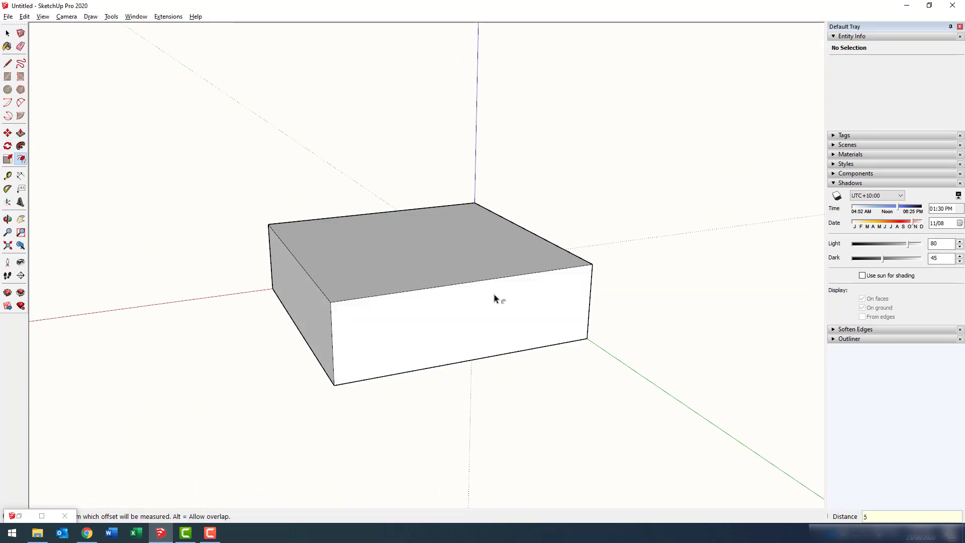
key(Return)
key(space)
click(494, 299)
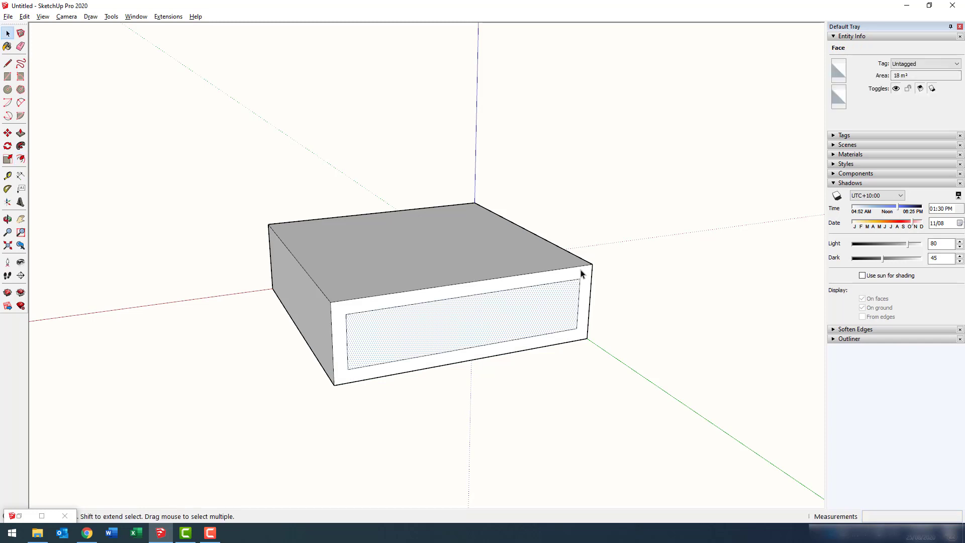
Tag the inset front face as glazing and the box's top face as roof.
right_click(511, 314)
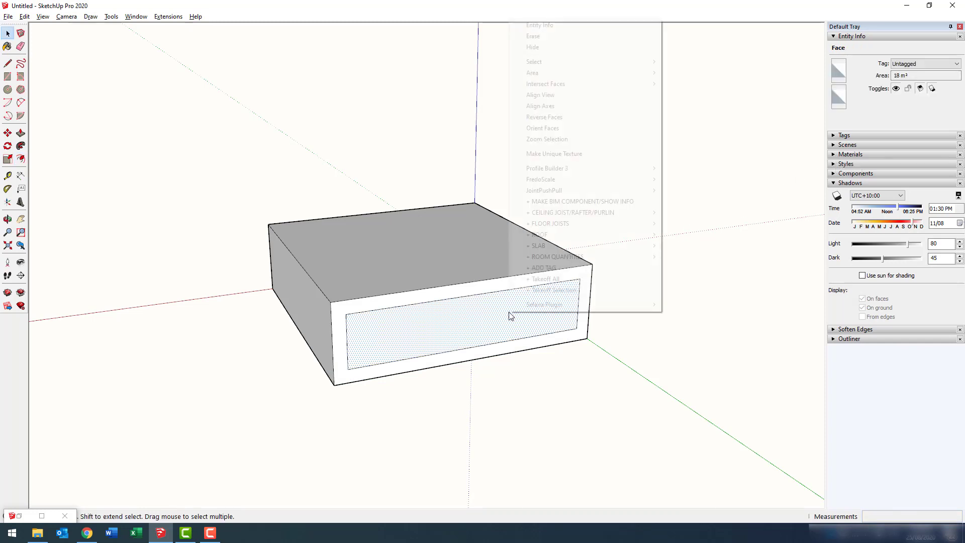
mouse_move(541, 304)
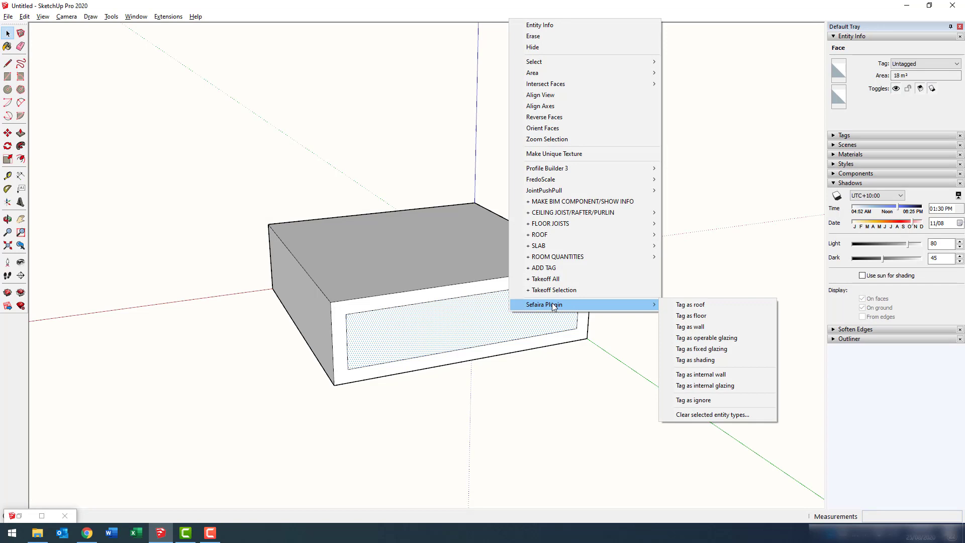
click(738, 348)
click(474, 259)
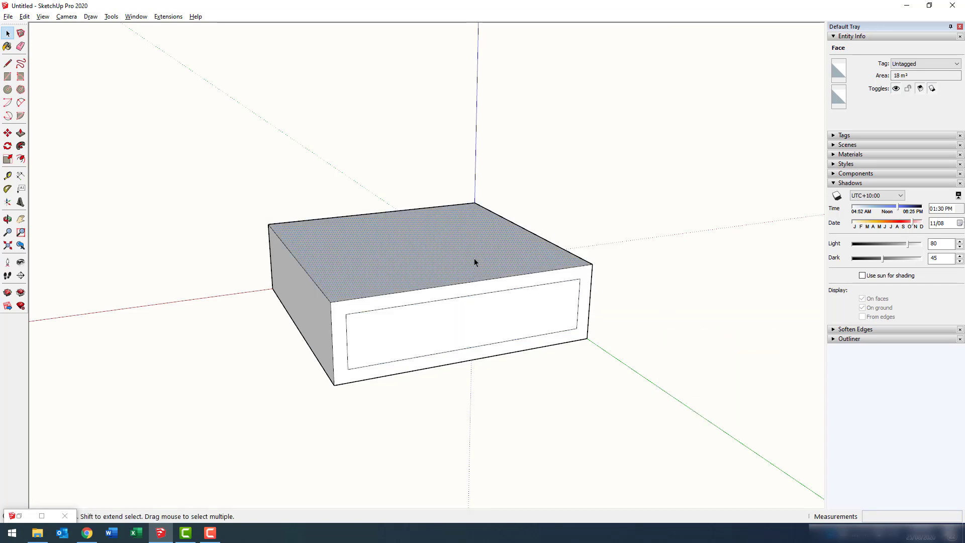
right_click(474, 259)
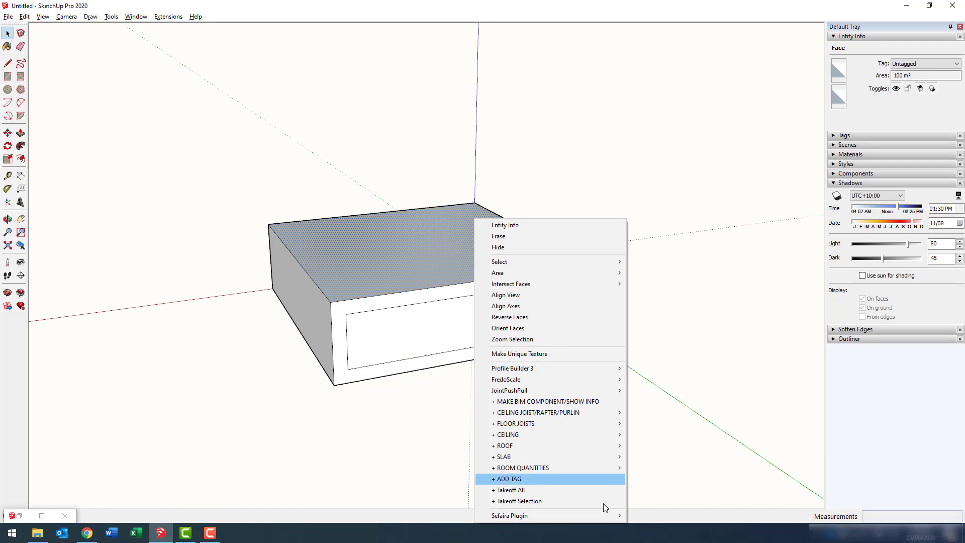
mouse_move(603, 515)
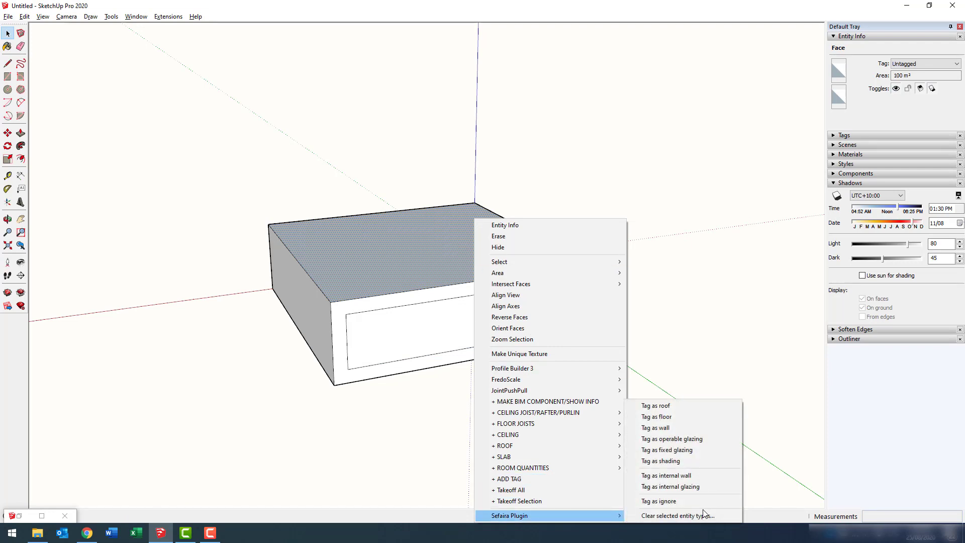
click(692, 404)
Draw a 10 m × 3 m overhang rectangle from the box's top corner.
click(693, 406)
middle_drag(693, 406, 674, 424)
key(r)
click(593, 275)
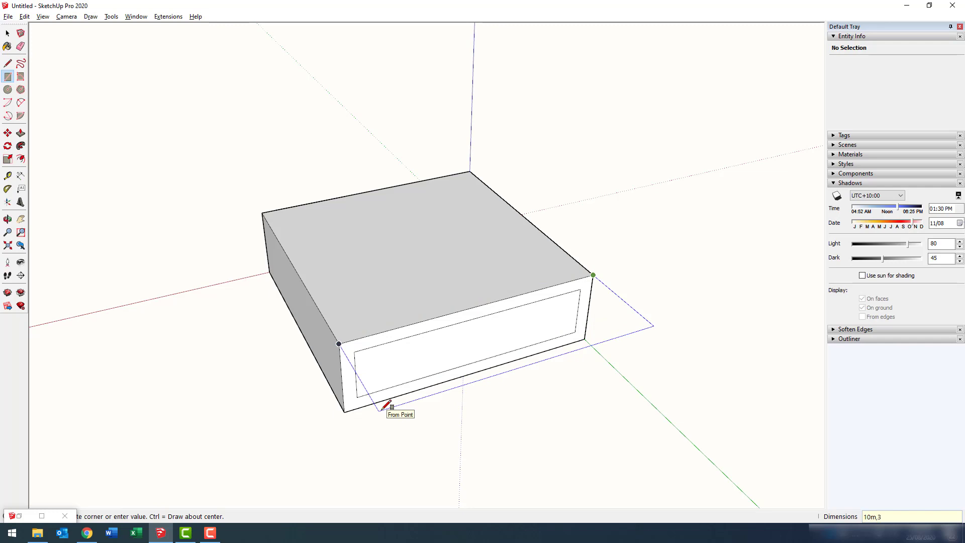
key(Return)
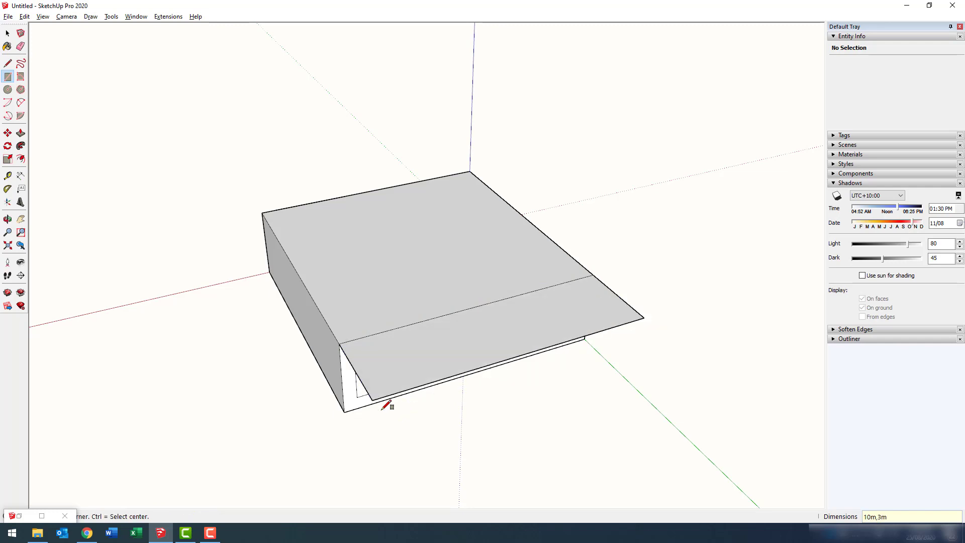
Tag the overhang as shading and bring the Sefaira plugin window back up.
middle_drag(387, 404, 538, 314)
key(space)
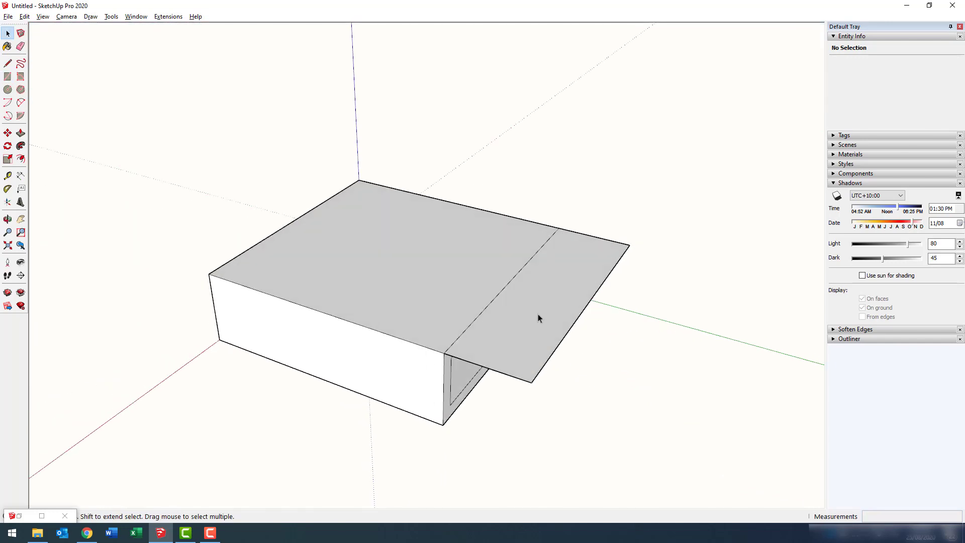
right_click(537, 313)
mouse_move(557, 308)
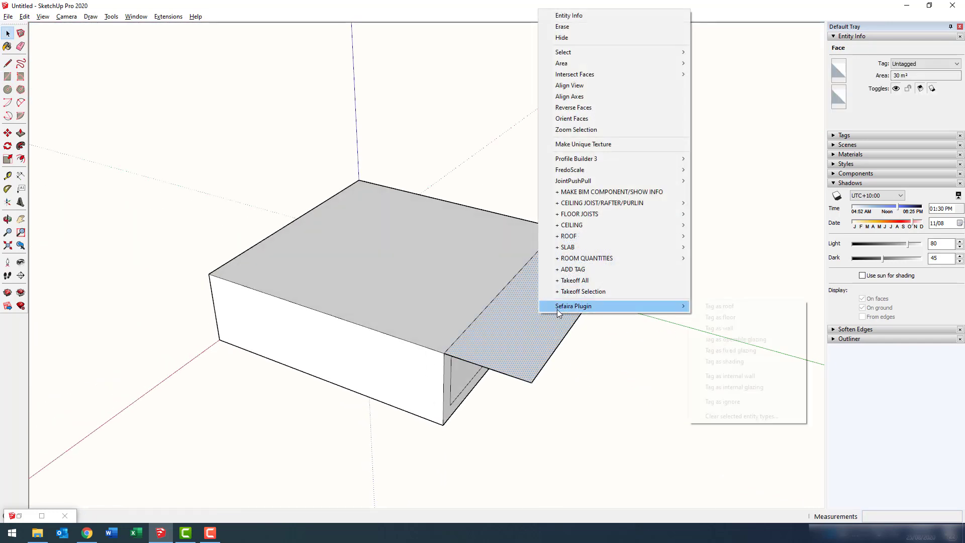
click(741, 361)
mouse_move(723, 388)
middle_down()
mouse_move(532, 205)
mouse_move(610, 286)
mouse_move(496, 407)
middle_up()
click(42, 516)
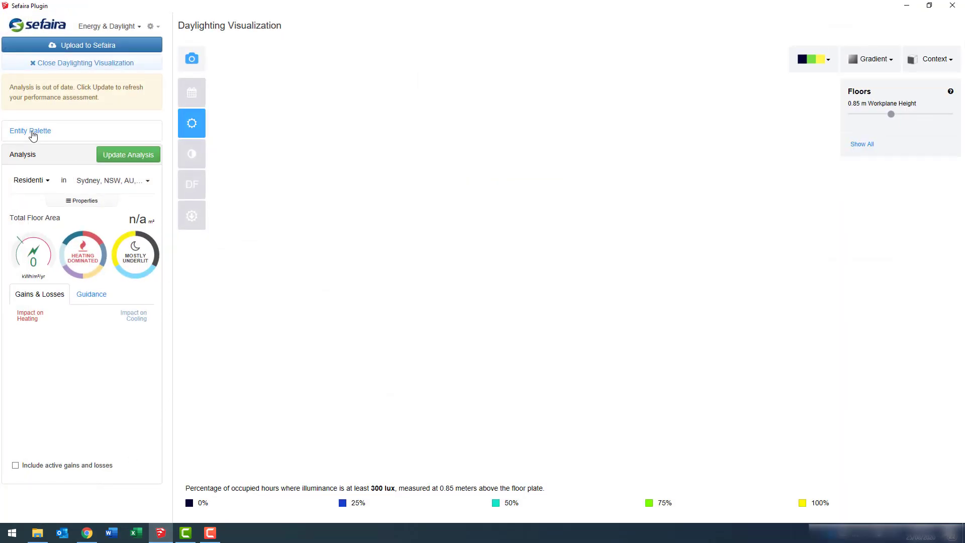
Expand the Sefaira Entity Palette list of tagged roof, floor, wall, shading and glazing faces.
click(31, 131)
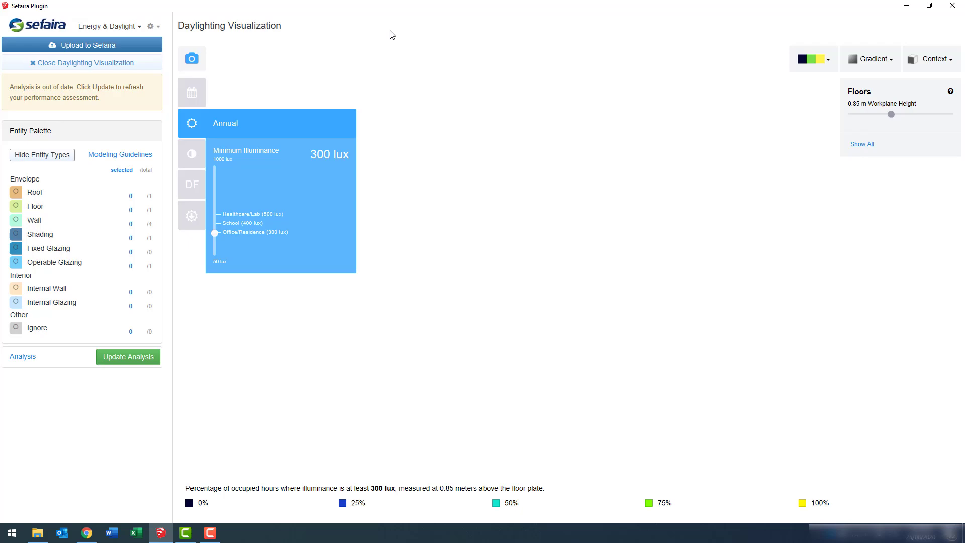
mouse_move(429, 7)
mouse_down()
mouse_move(416, 118)
mouse_move(431, 54)
mouse_up()
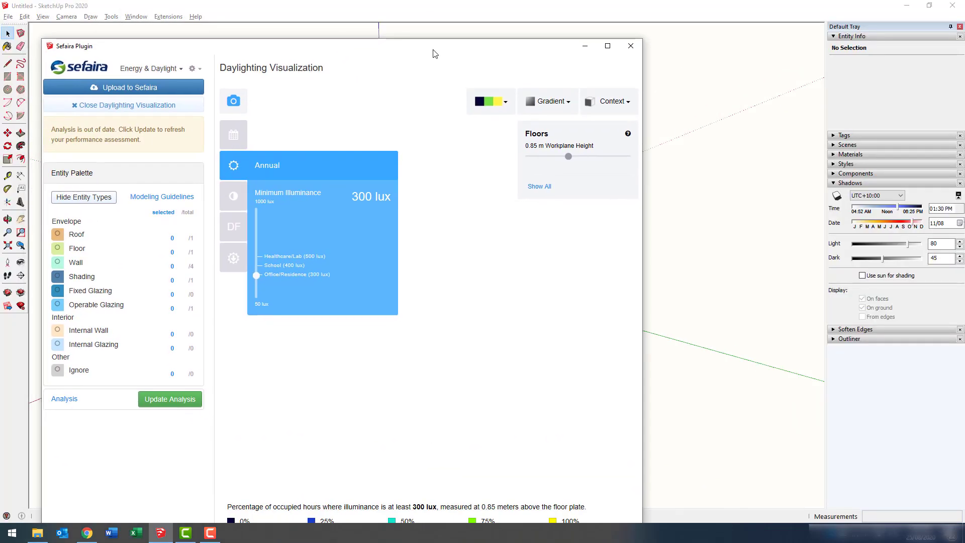
click(582, 44)
Orbit the colour-coded model's underside, walls, roof and sides, then bring Sefaira back.
middle_drag(567, 229, 635, 377)
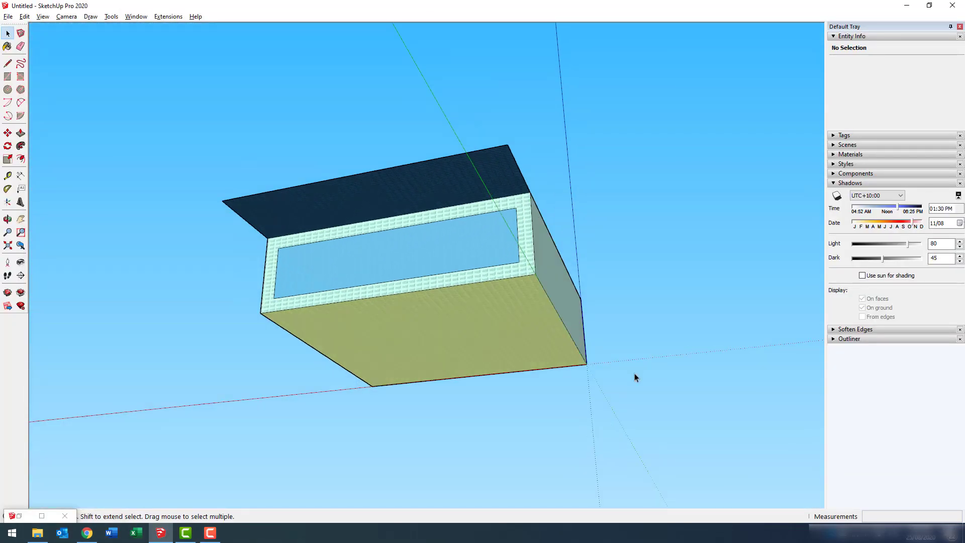
scroll(512, 225, up, 5)
scroll(512, 225, up, 8)
middle_drag(513, 254, 452, 345)
scroll(457, 189, up, 10)
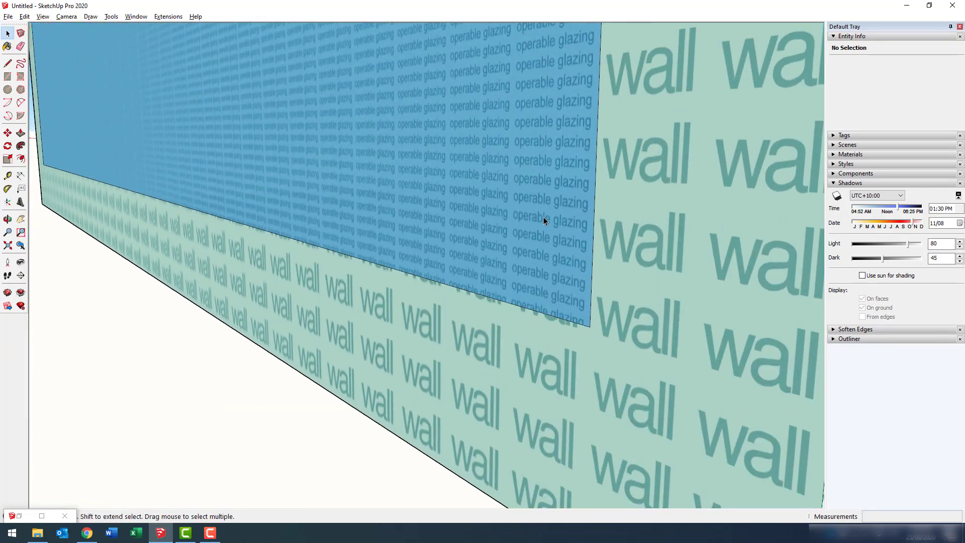
scroll(546, 217, down, 6)
middle_drag(550, 215, 617, 179)
scroll(616, 179, up, 6)
scroll(598, 242, down, 5)
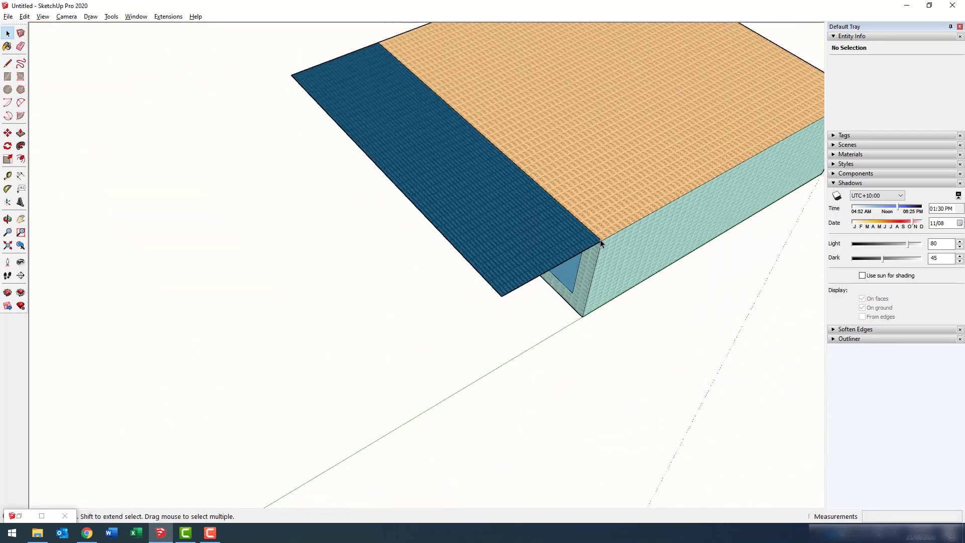
scroll(600, 240, down, 5)
middle_drag(401, 412, 442, 222)
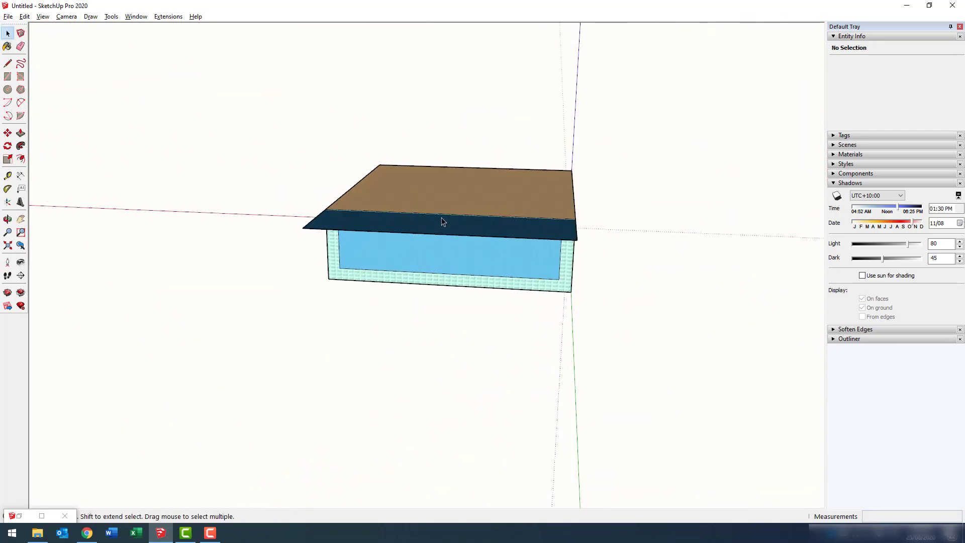
click(24, 516)
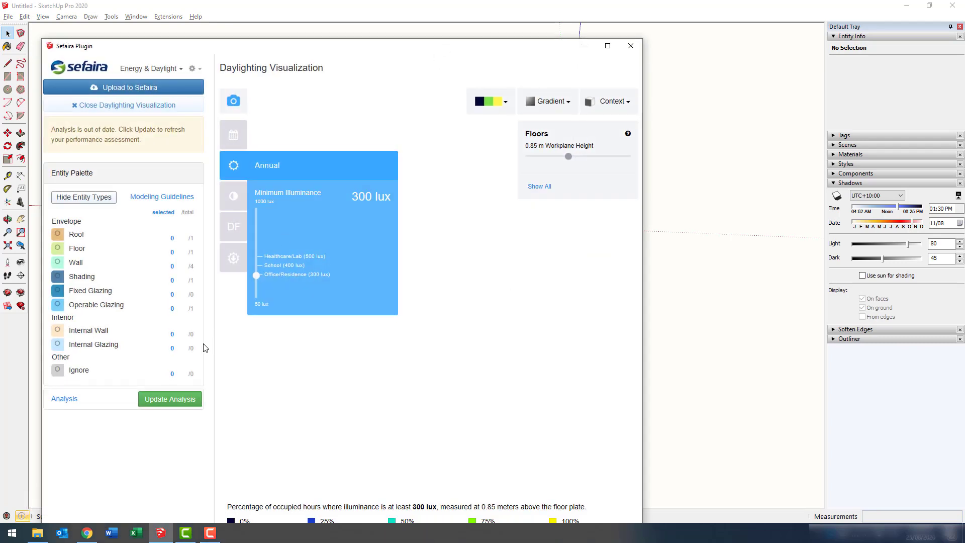
Update the Sefaira analysis to 56 kWh/m²/yr over 100 m², then minimize it to view the roof.
click(170, 402)
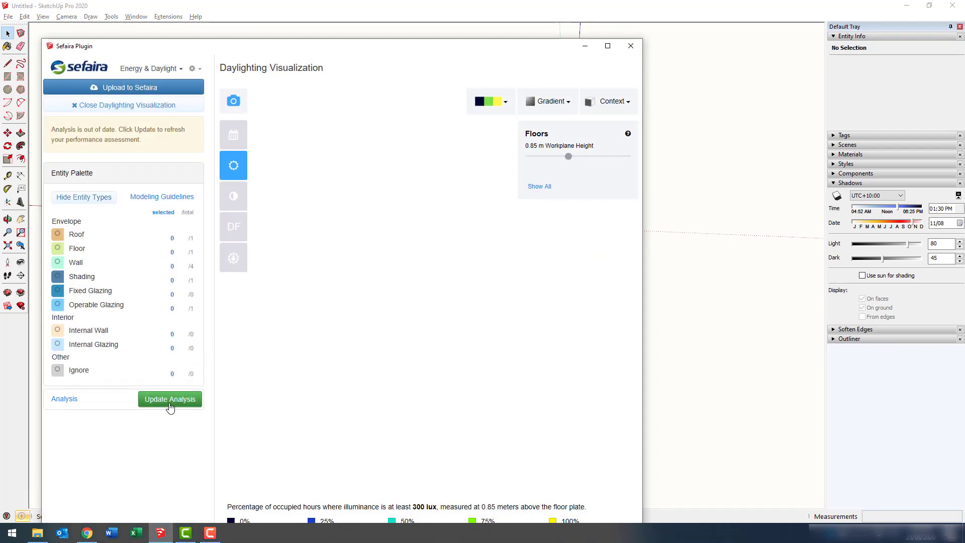
click(72, 173)
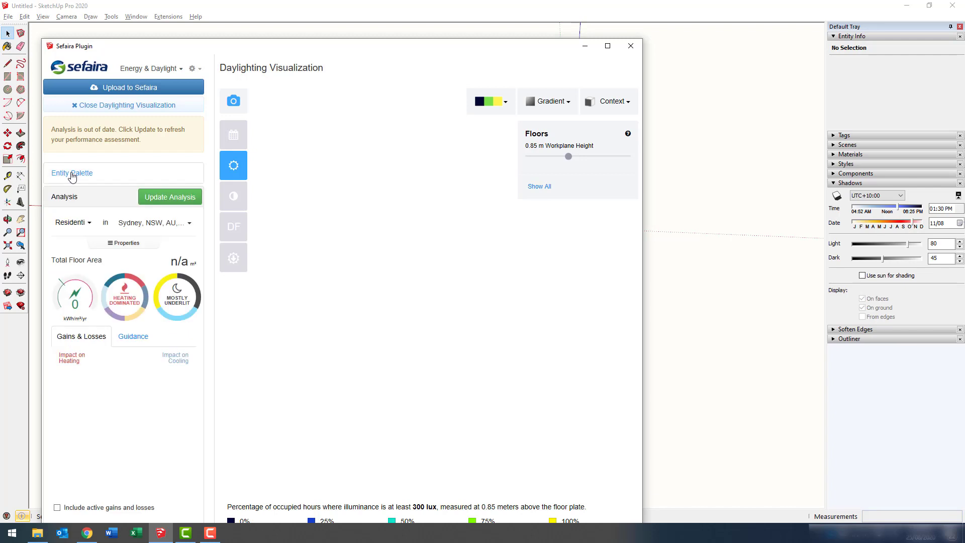
click(193, 201)
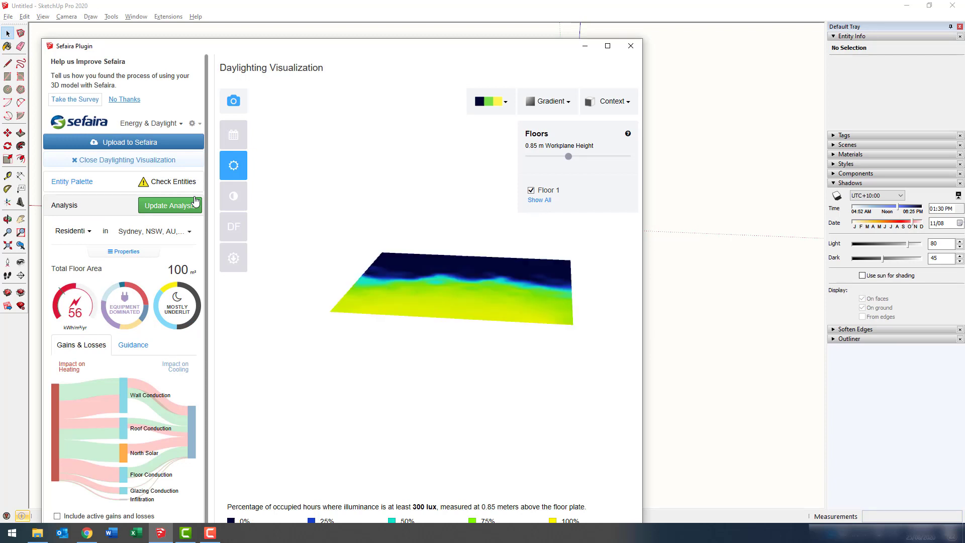
click(584, 45)
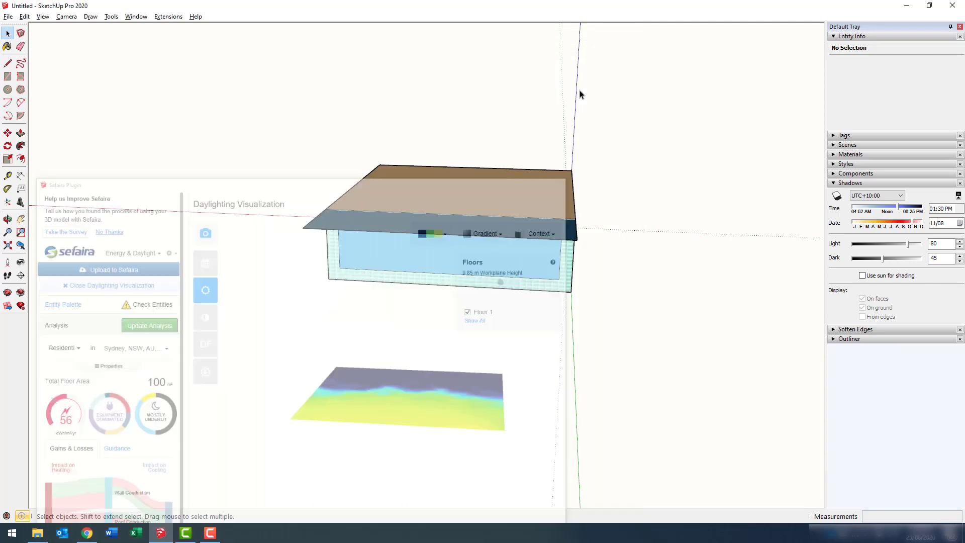
mouse_move(499, 166)
middle_down()
mouse_move(621, 210)
mouse_move(409, 306)
mouse_move(505, 277)
middle_up()
key(space)
Switch to the top view and restore Sefaira to review the 300 lux daylight map and gauges.
key(F2)
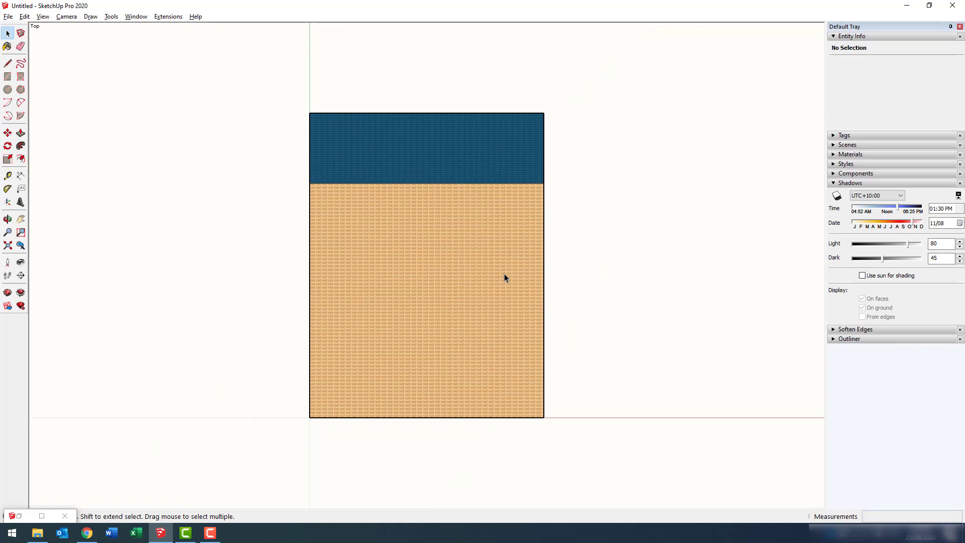
click(42, 517)
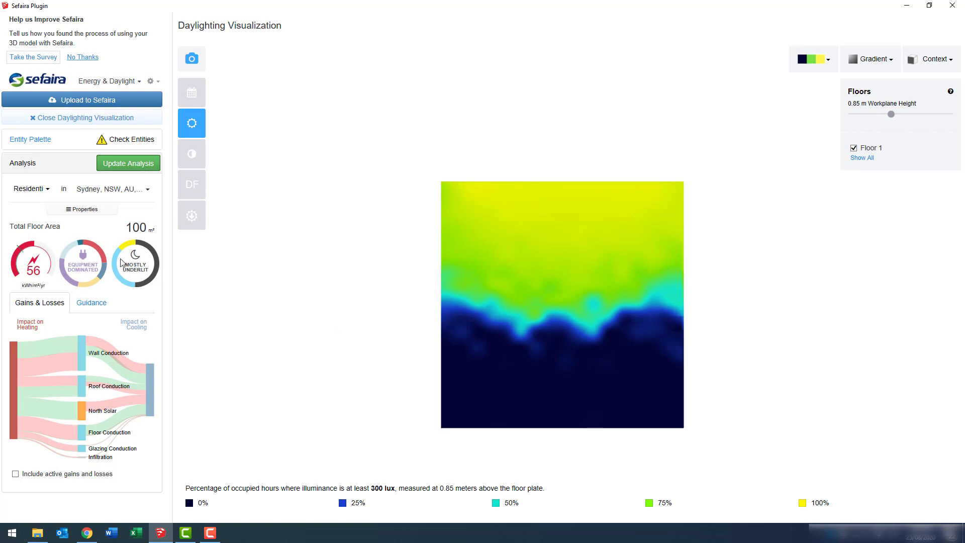
mouse_move(33, 270)
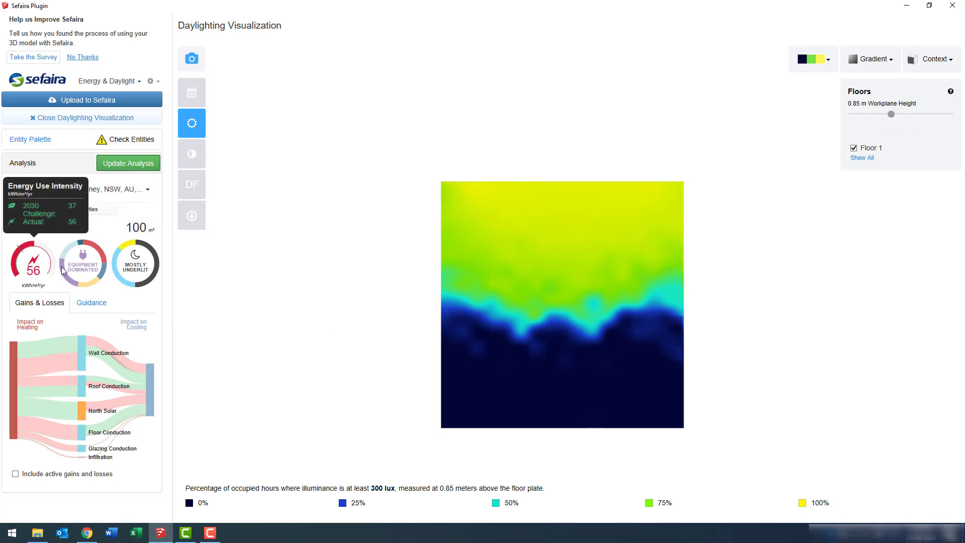
mouse_move(86, 265)
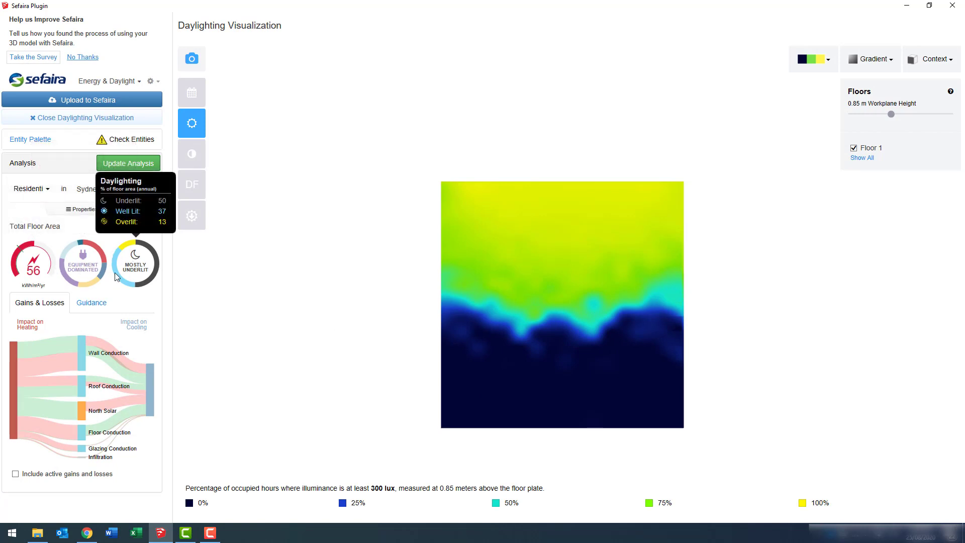
mouse_move(66, 366)
mouse_move(15, 355)
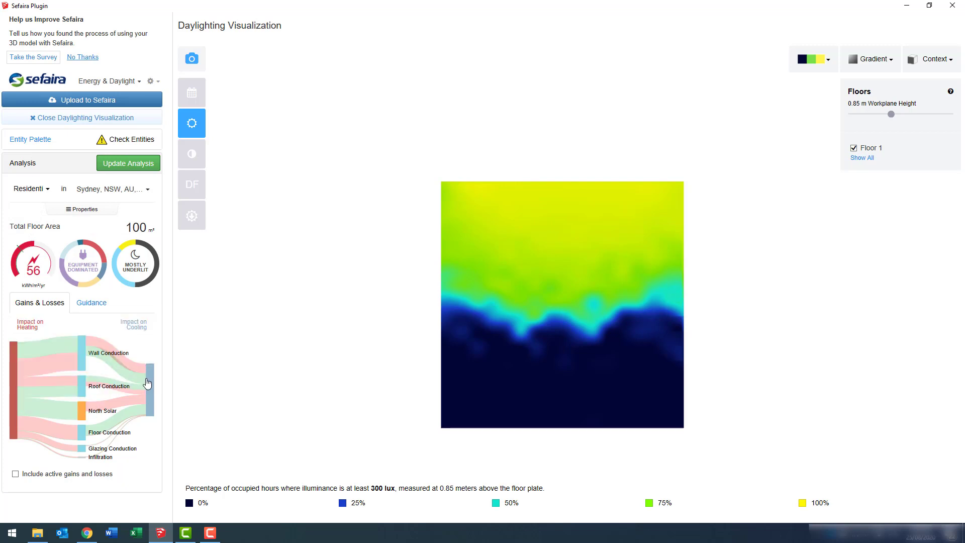
Show the Guidance improvement strategies and briefly reveal the HVAC and insulation properties.
click(92, 302)
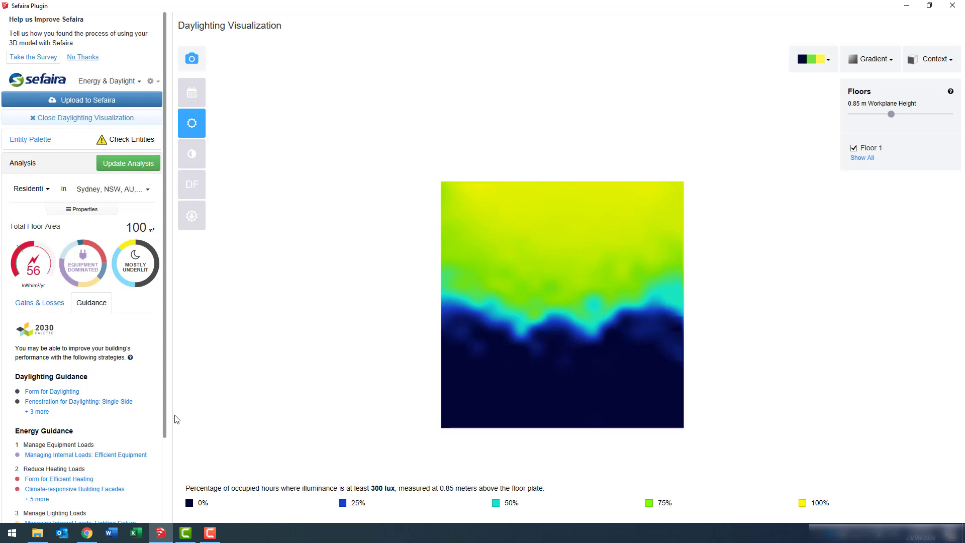
mouse_move(183, 128)
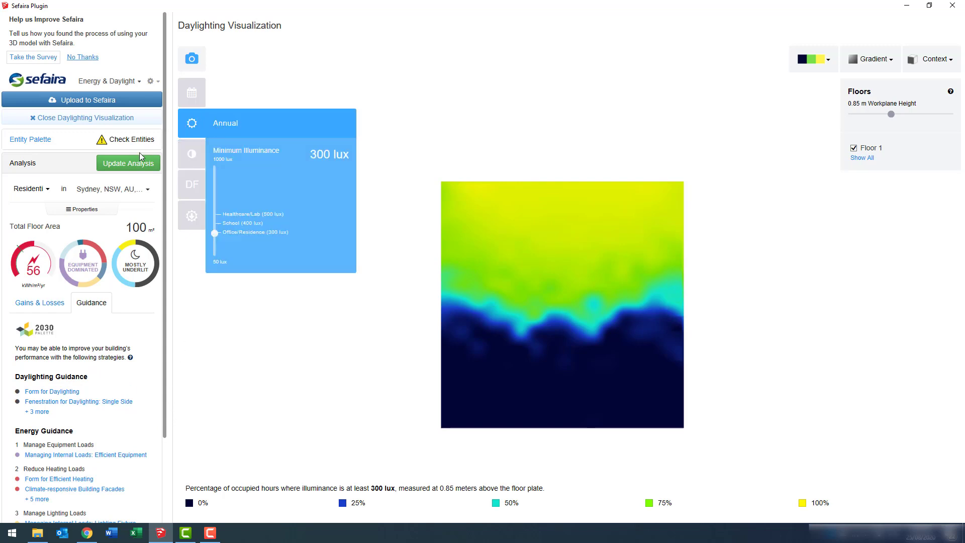
click(83, 209)
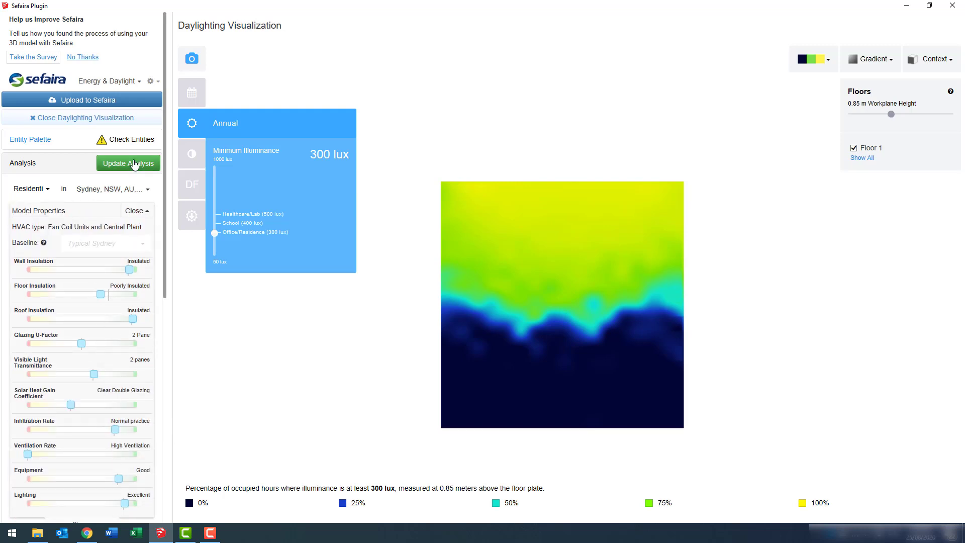
click(138, 210)
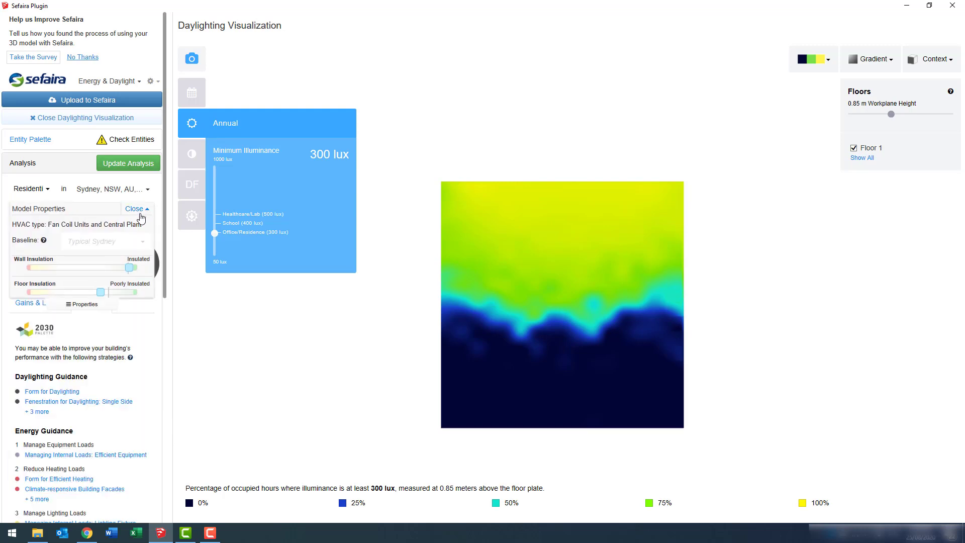
Start the Sefaira upload and sign in to Trimble Identity with the account e-mail and password.
click(86, 102)
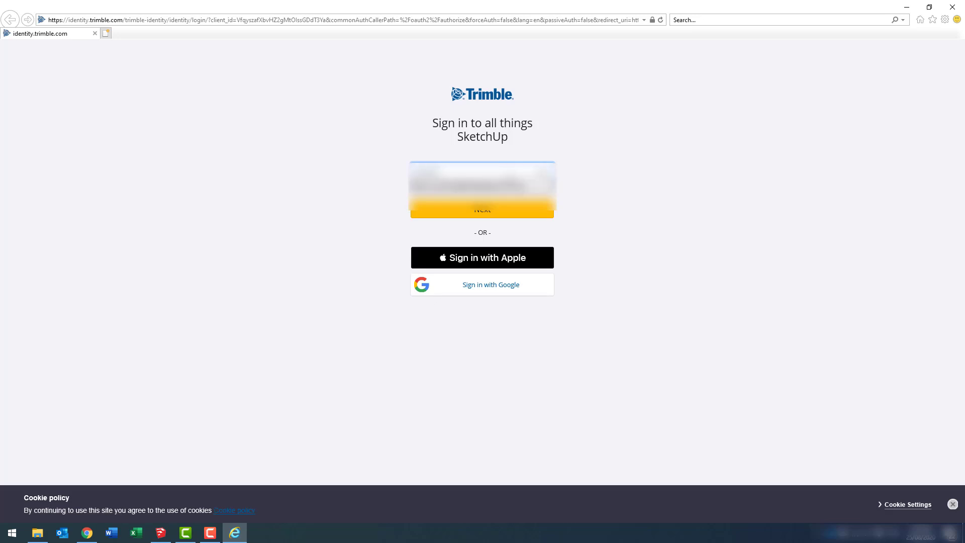
click(491, 215)
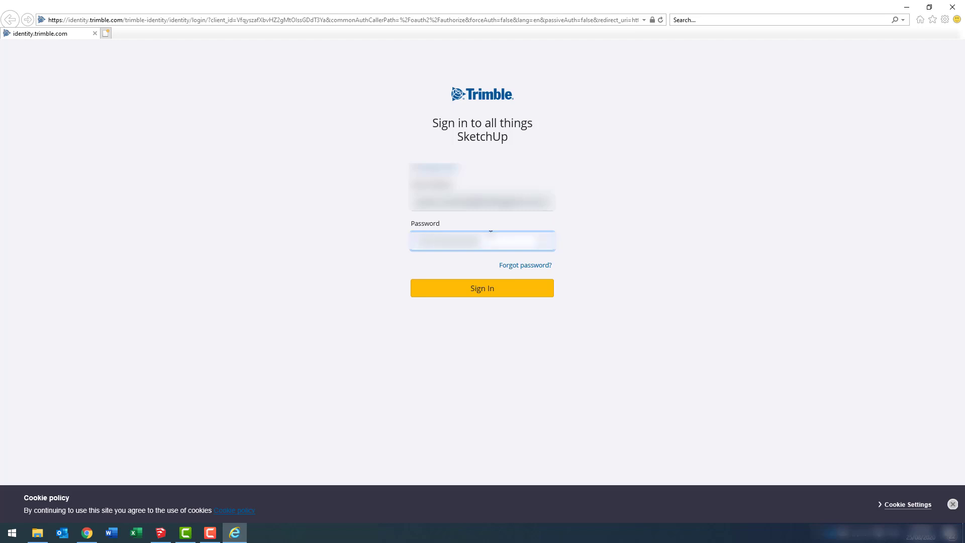
click(484, 294)
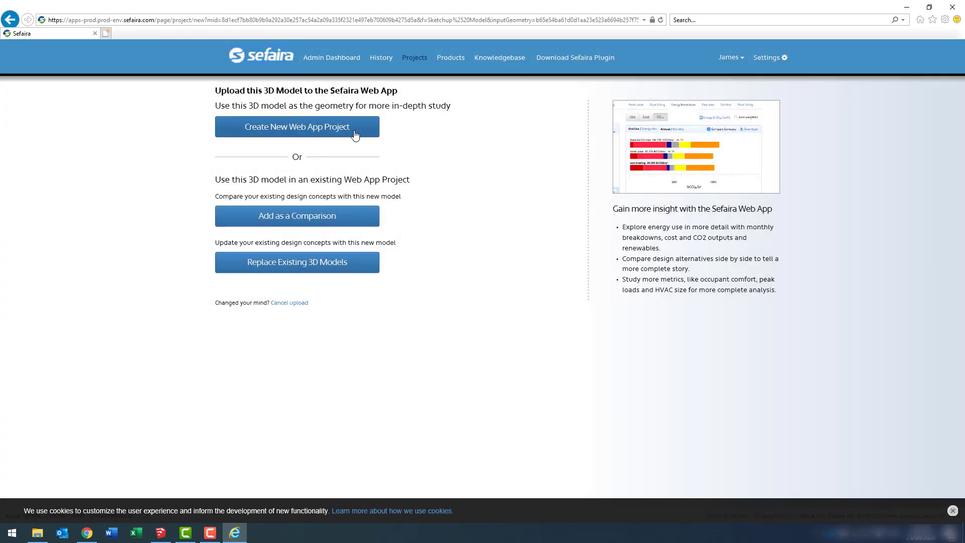
Create web app project 'Test 20200825' from the model with Sydney Obs Observatory Hill weather and Residential 06 PH.
click(354, 133)
click(355, 135)
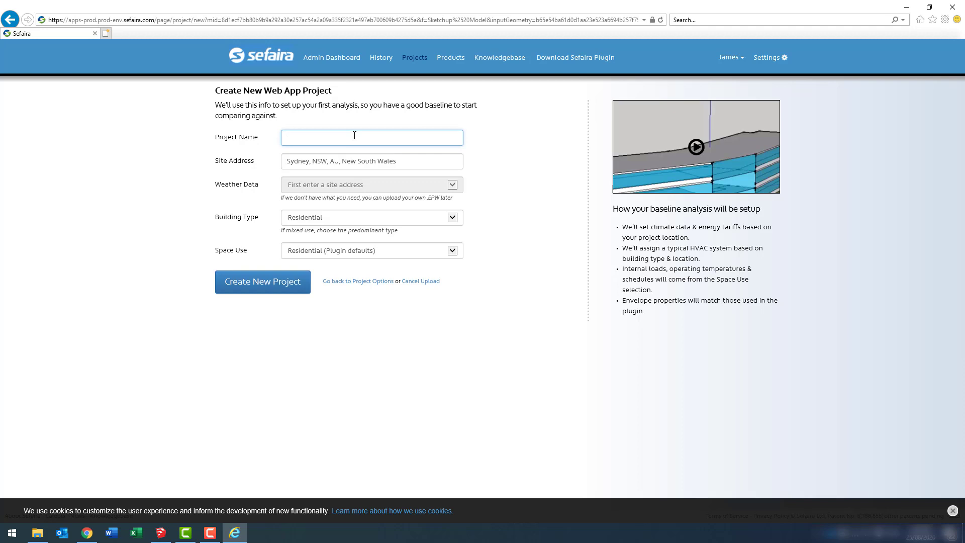
text(Test 20200825)
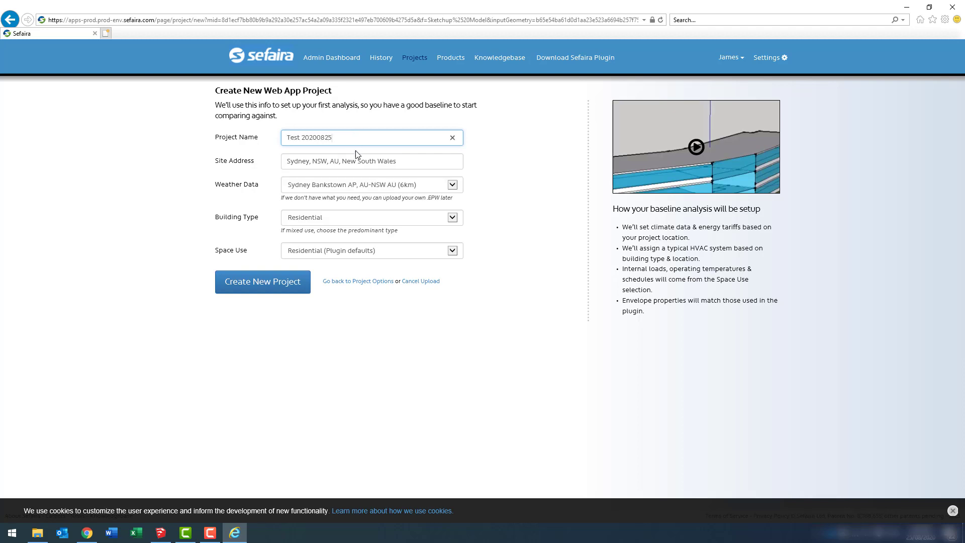
click(369, 184)
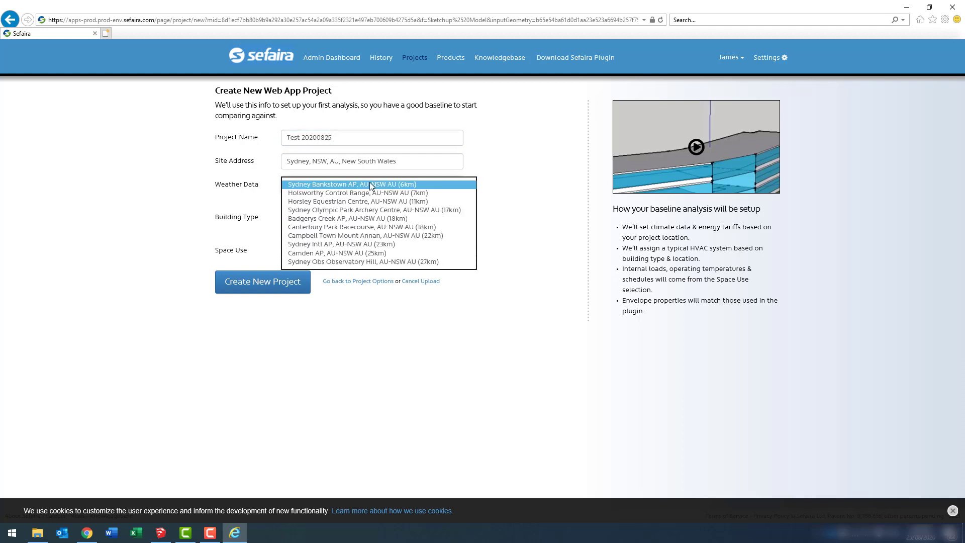
click(358, 260)
click(357, 250)
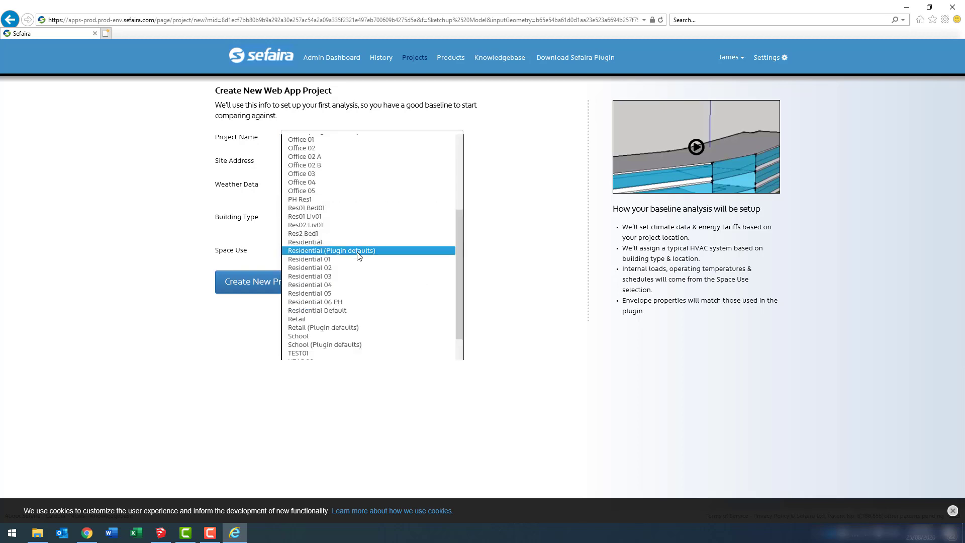
click(358, 304)
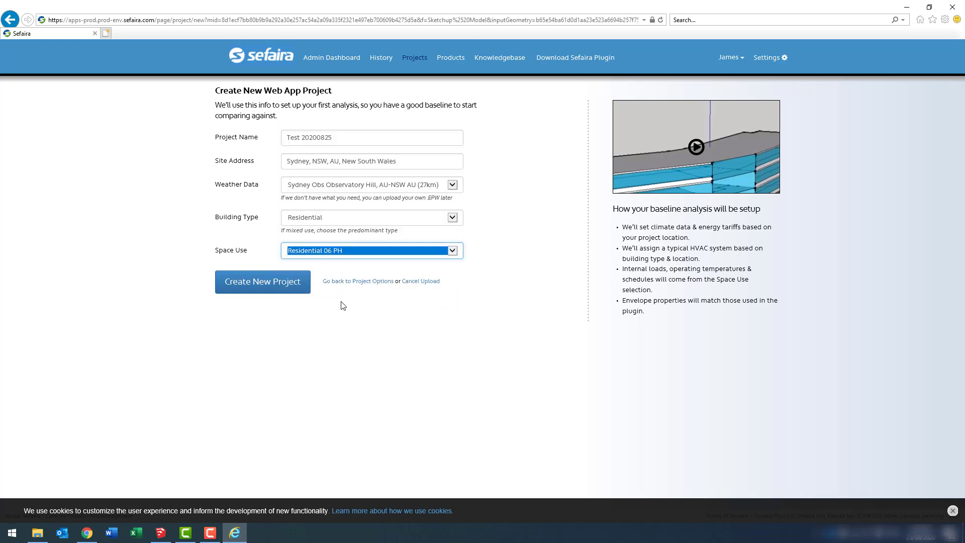
click(278, 286)
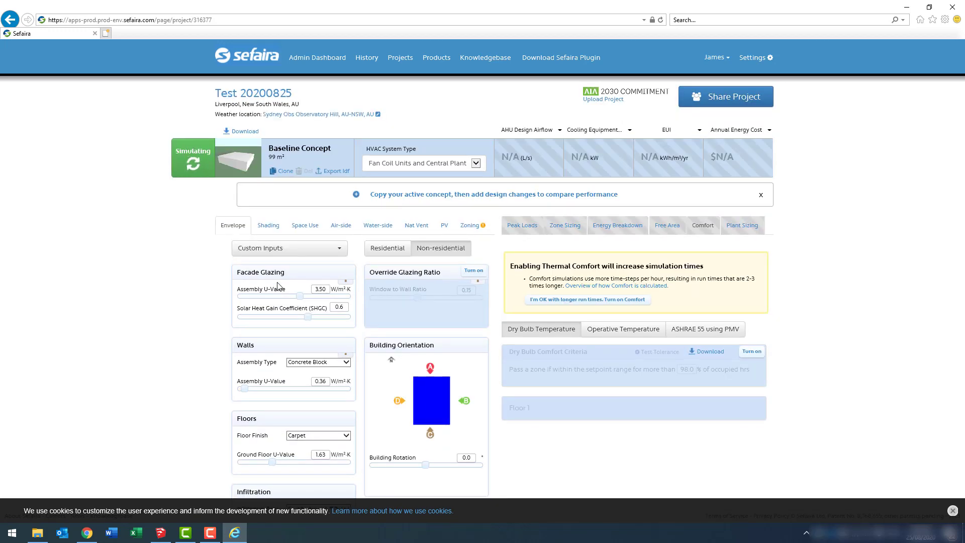
Reduce the perimeter depth, set Zoning Strategy to One zone / Floor, and update the baseline.
click(471, 225)
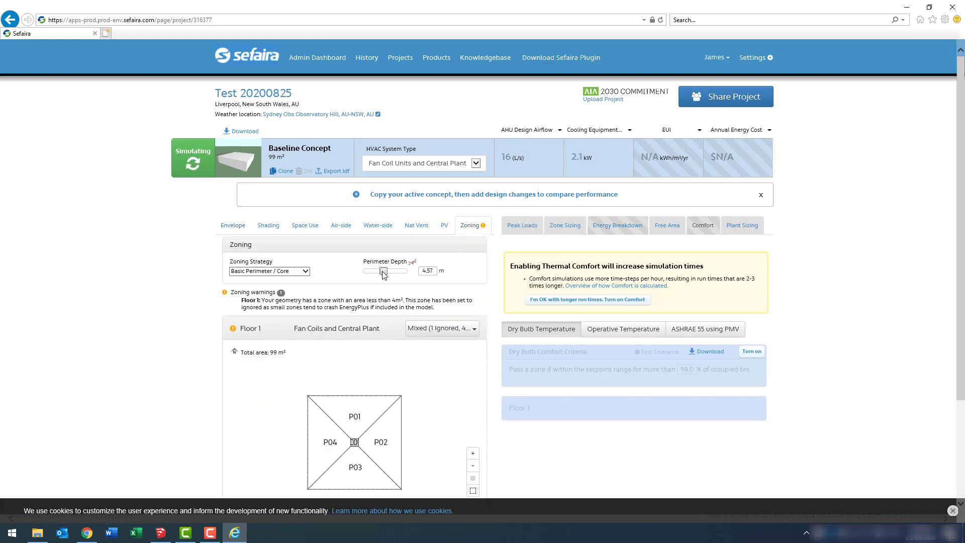
drag(384, 271, 375, 272)
mouse_move(382, 440)
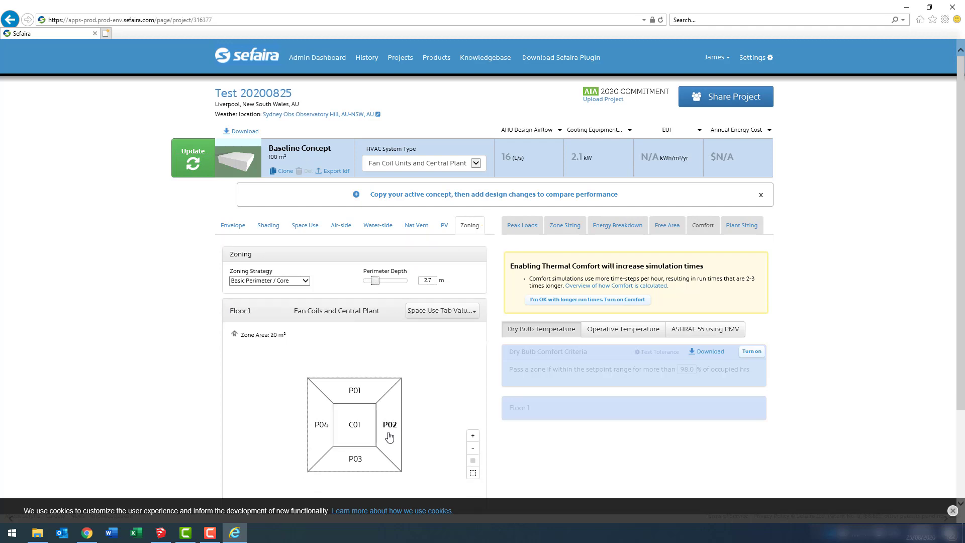
click(305, 281)
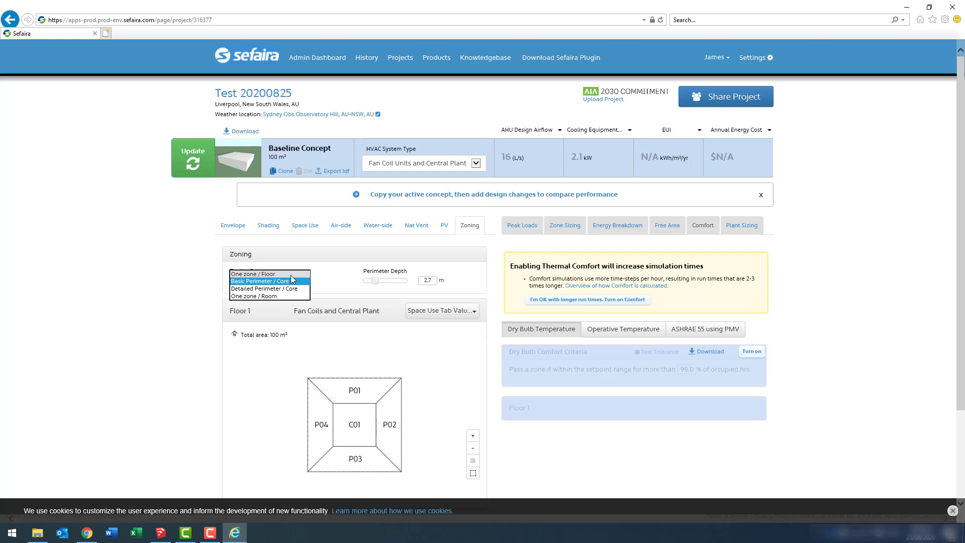
click(291, 274)
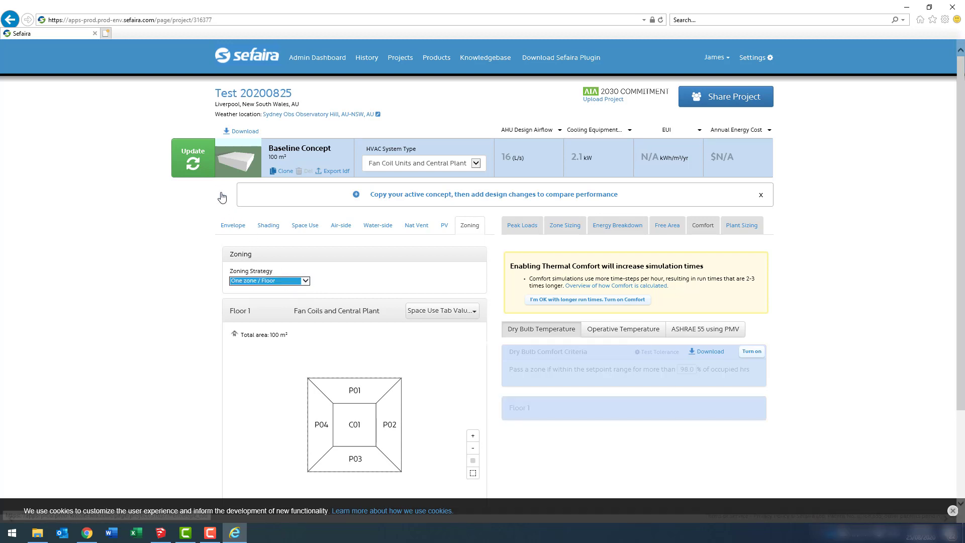
click(206, 172)
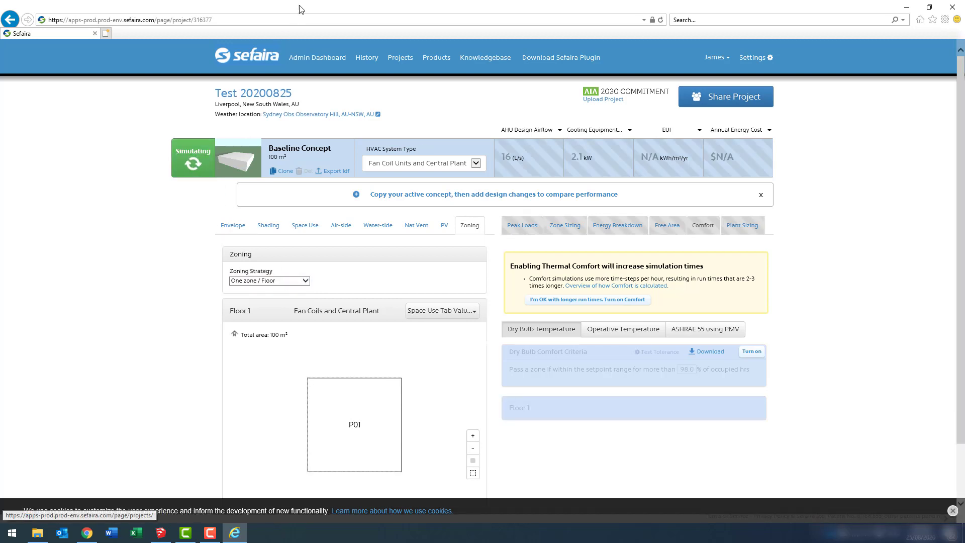
Copy the project URL from Internet Explorer and load it in a new tab of maximized Chrome.
click(309, 21)
key(ctrl+c)
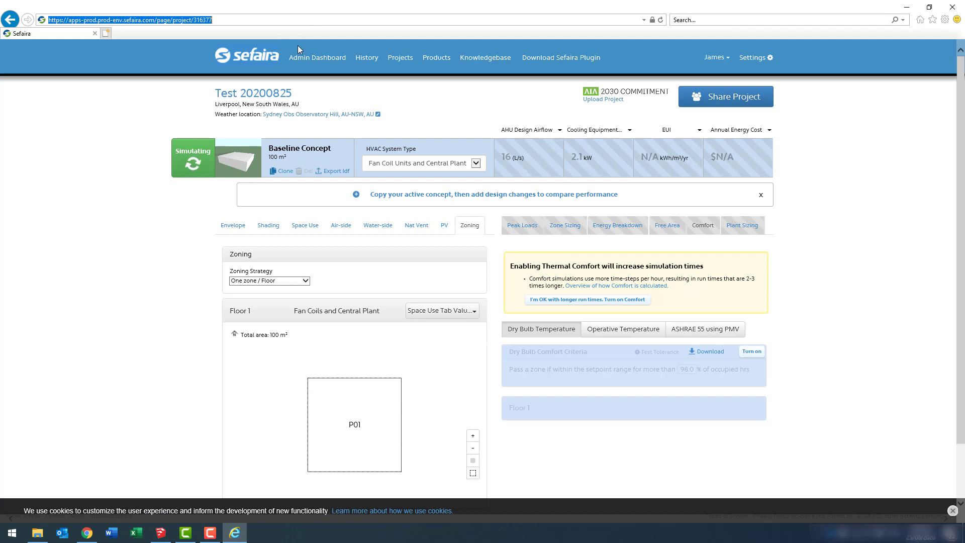
click(87, 533)
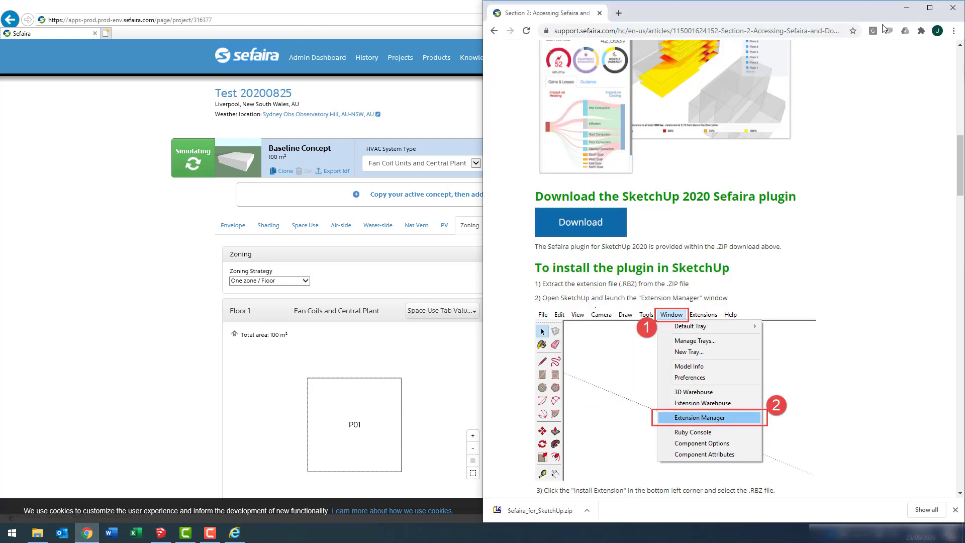
click(929, 8)
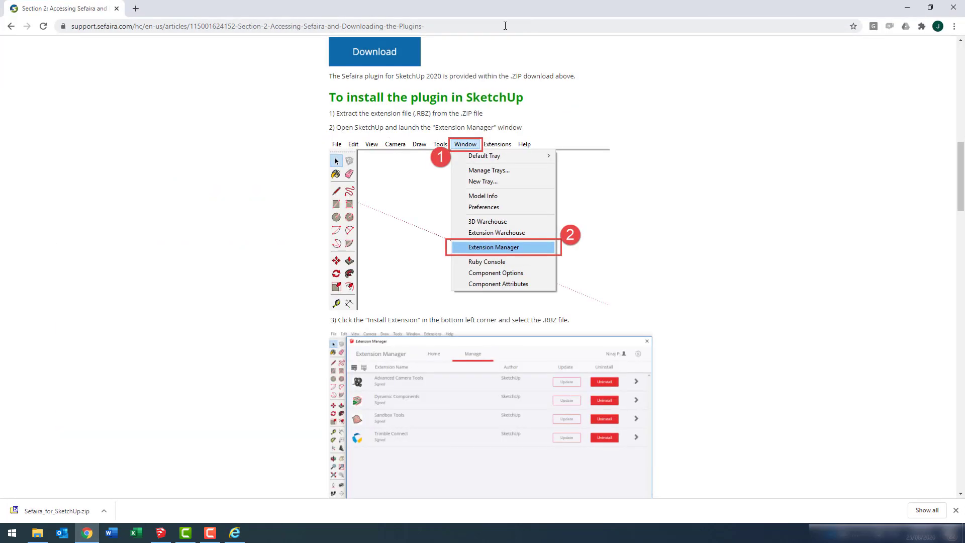
click(136, 8)
click(207, 26)
key(ctrl+v)
key(Return)
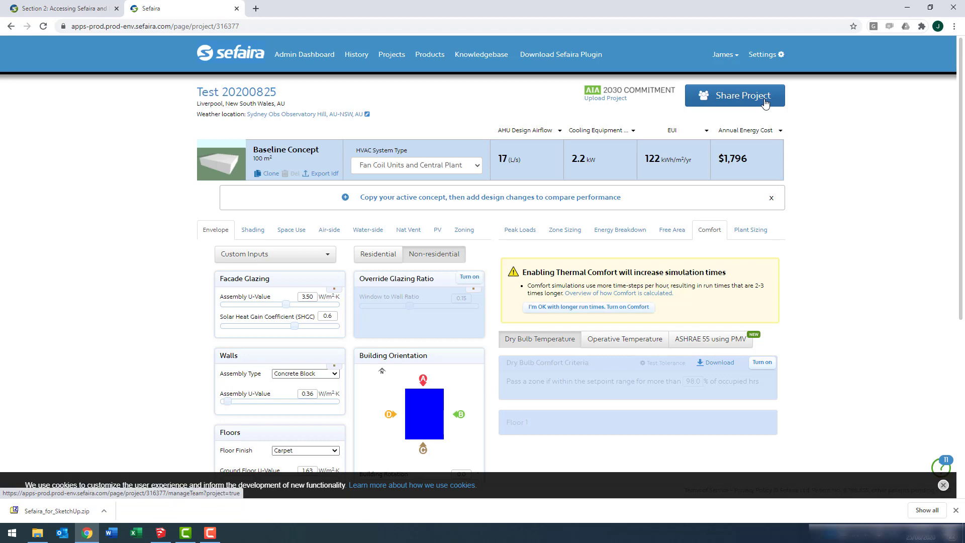
Clone the baseline and set chilled water to Air-cooled chiller and heating hot water to Heat Pumps.
click(267, 174)
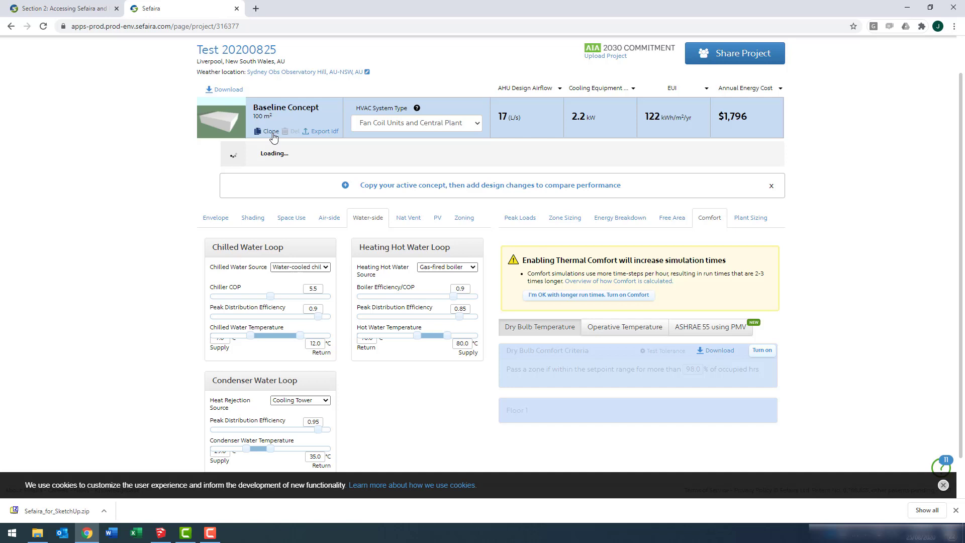
click(282, 155)
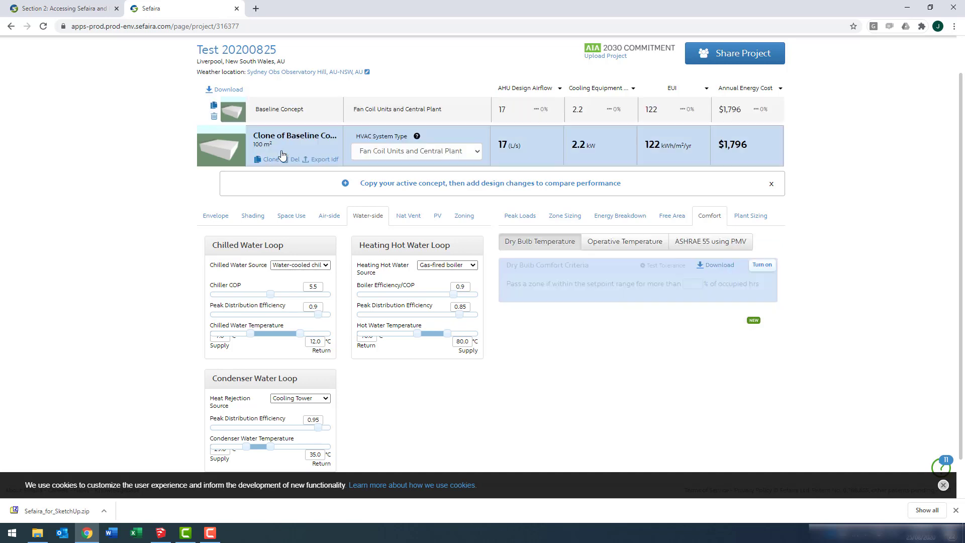
click(387, 155)
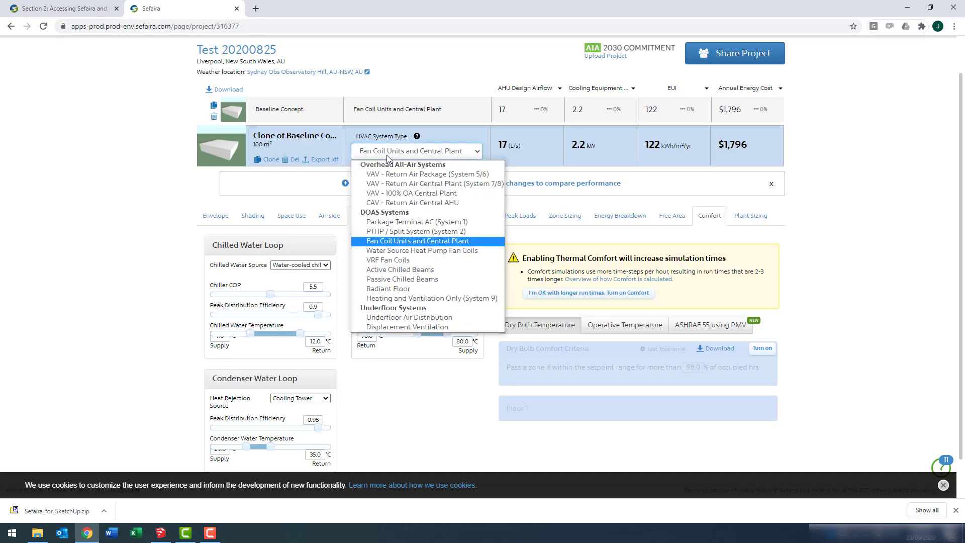
click(387, 155)
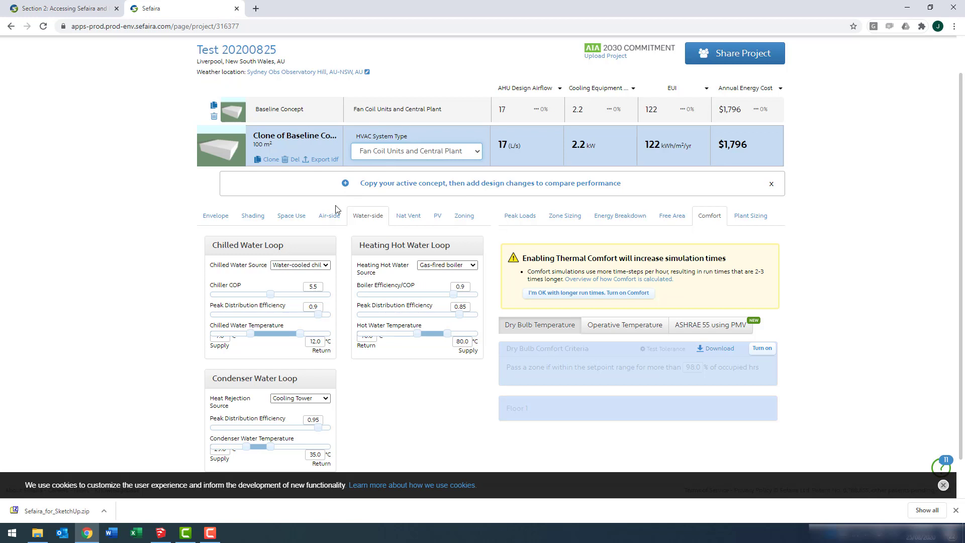
click(312, 266)
click(312, 282)
click(447, 265)
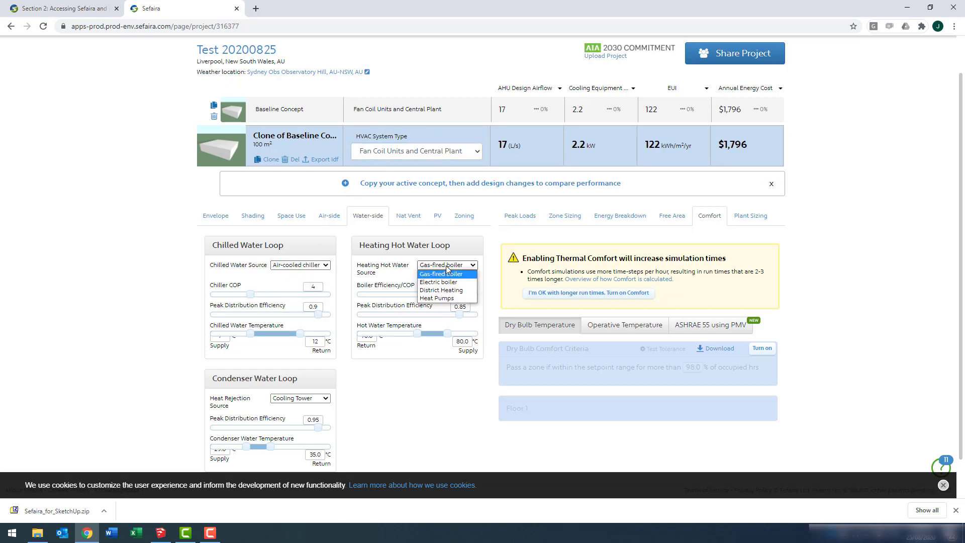
click(437, 298)
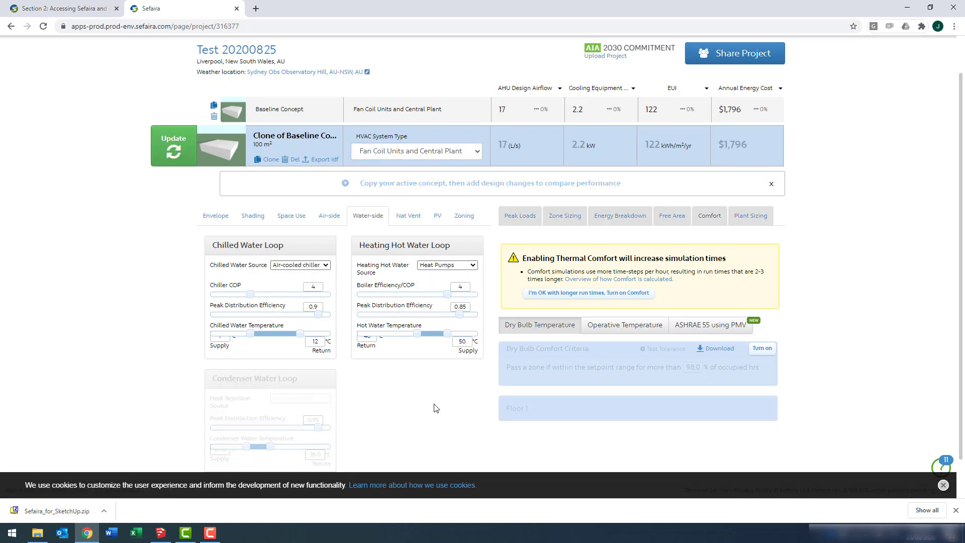
Rename the cloned concept to V2 and run its simulation.
click(282, 135)
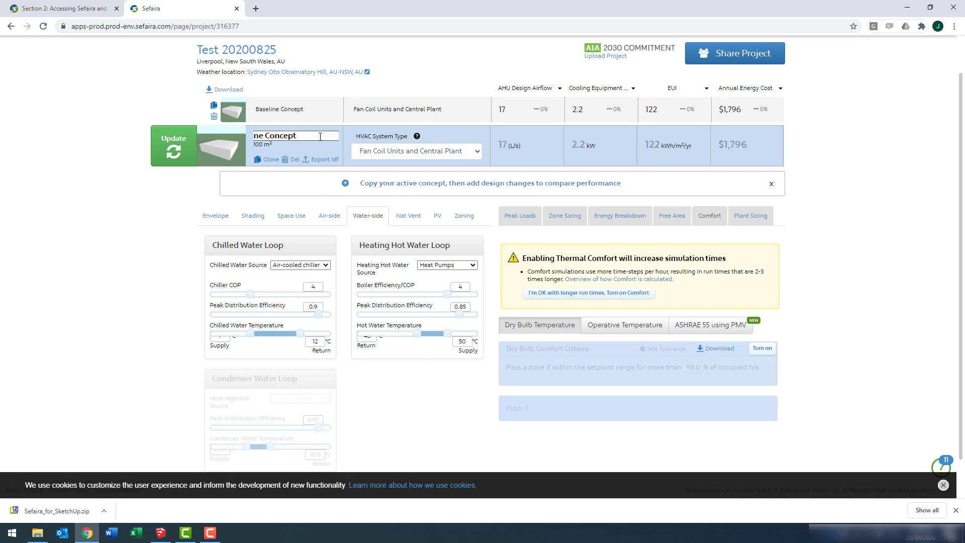
triple_click(322, 135)
text(2)
key(Home)
text(V)
key(Return)
click(173, 146)
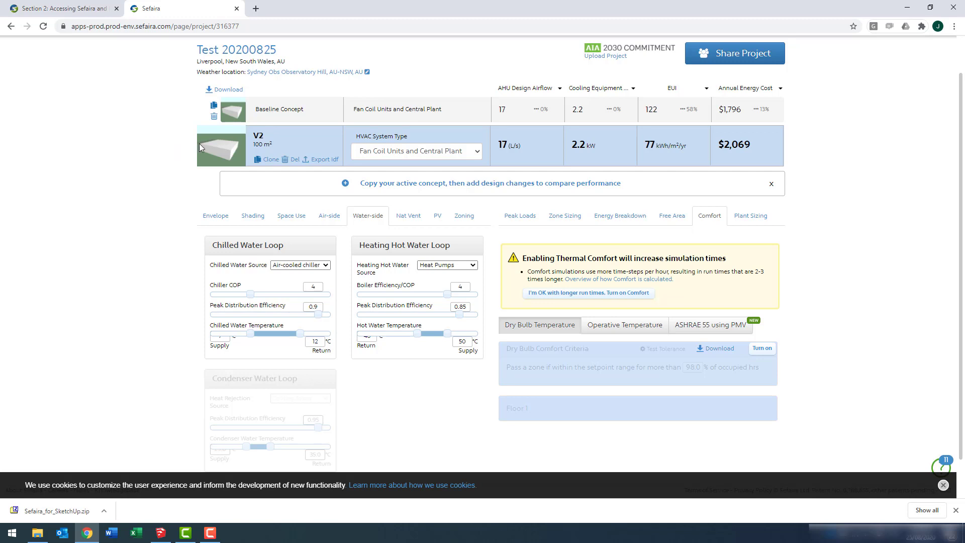
Browse the AHU Design Airflow metric list, then close it without changing the metric.
click(532, 89)
scroll(539, 250, down, 6)
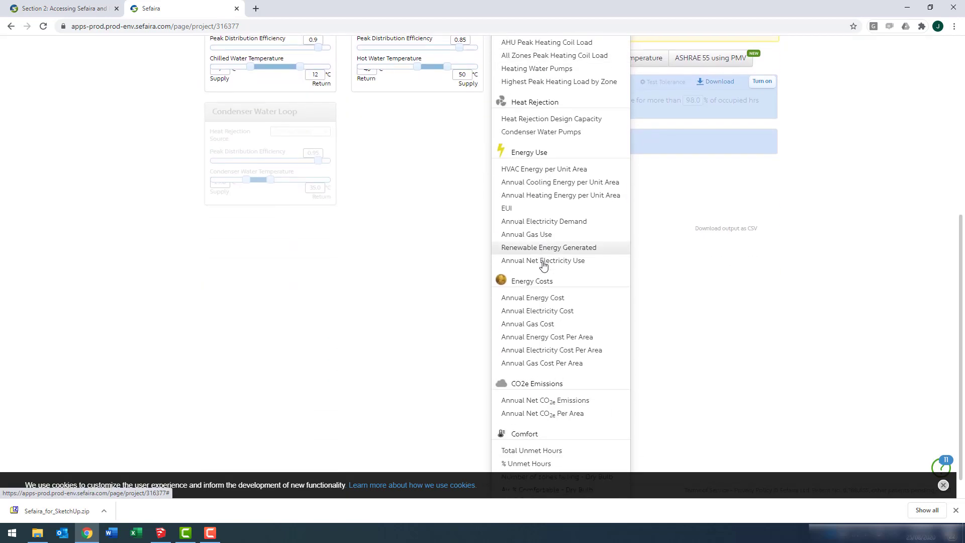
click(294, 289)
scroll(215, 254, up, 2)
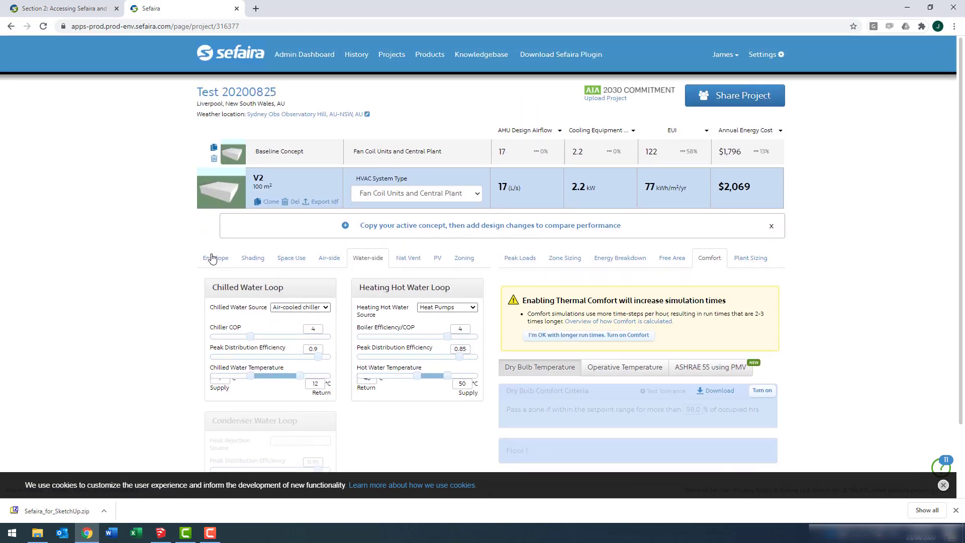